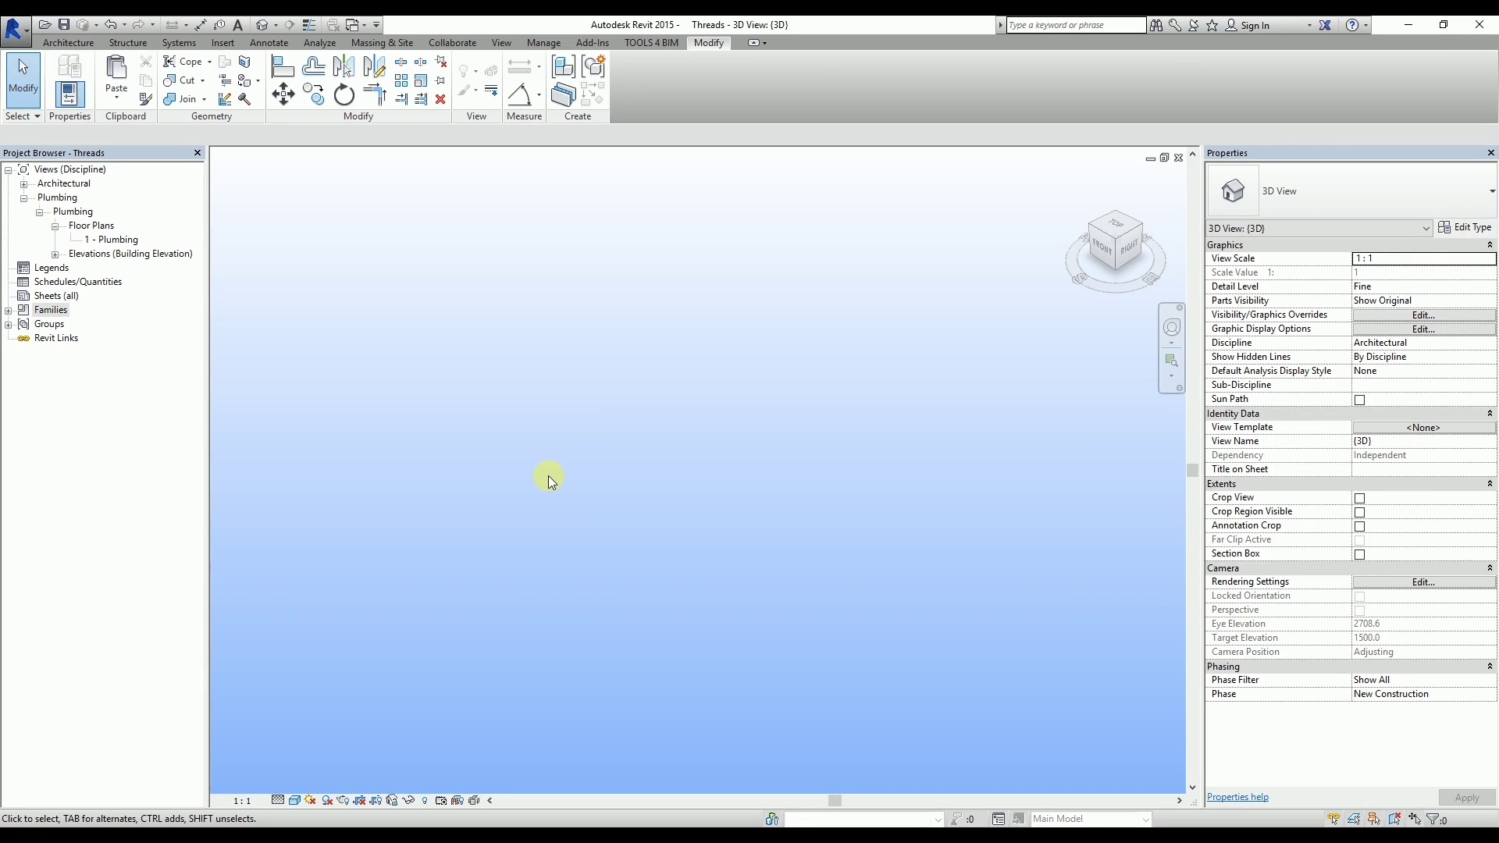
Activate the Pipe tool (PI) with the PE-HD outlet pipe type, 110 mm diameter at 1500 mm offset
{"action": "key", "text": "p"}
{"action": "key", "text": "i"}
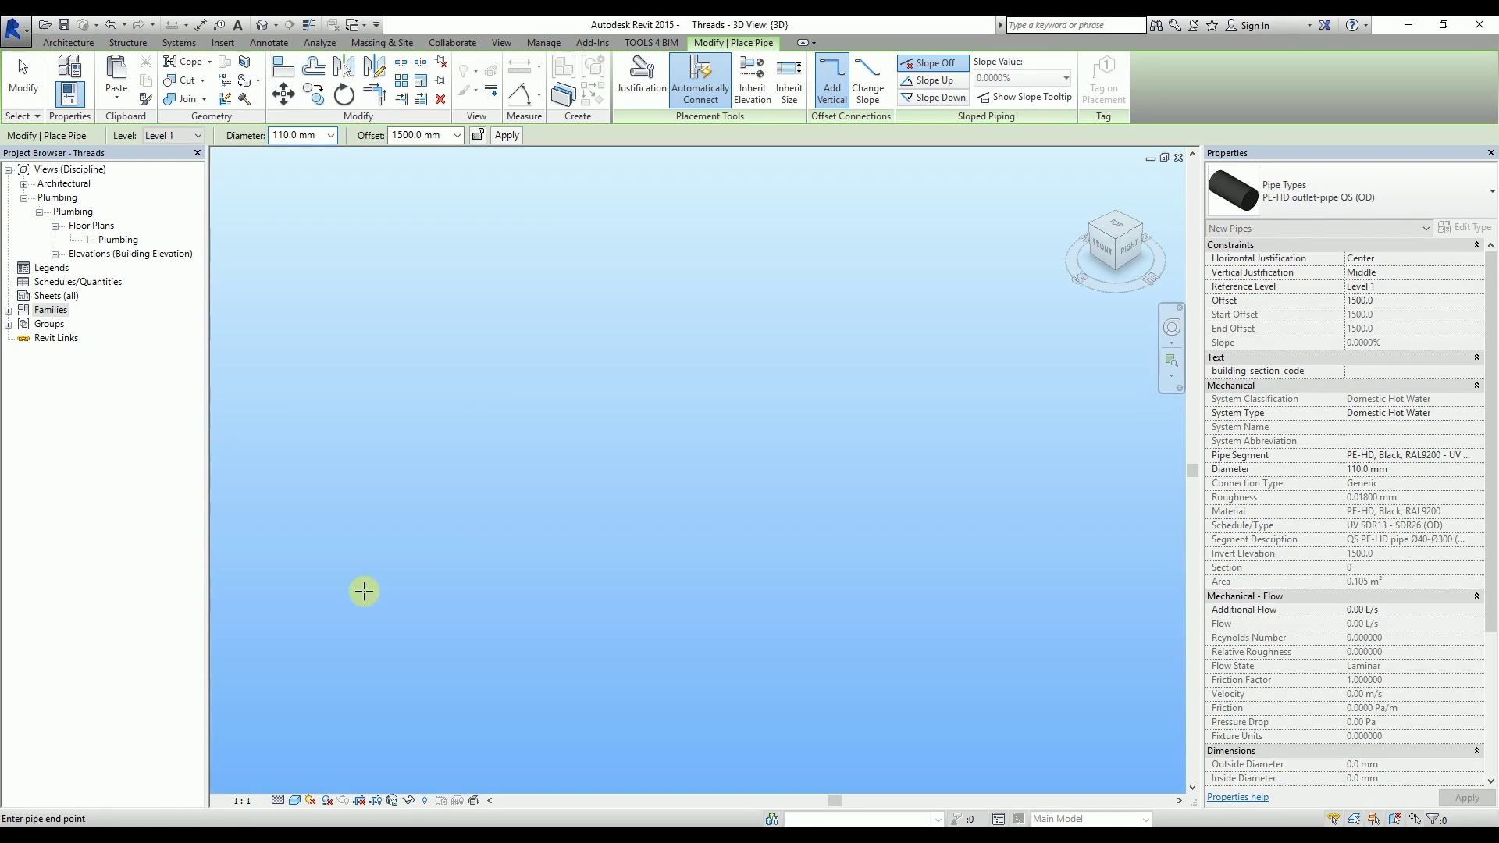
Draw a straight PE-HD pipe diagonally from lower left to upper right
{"action": "left_click", "coordinate": [365, 591]}
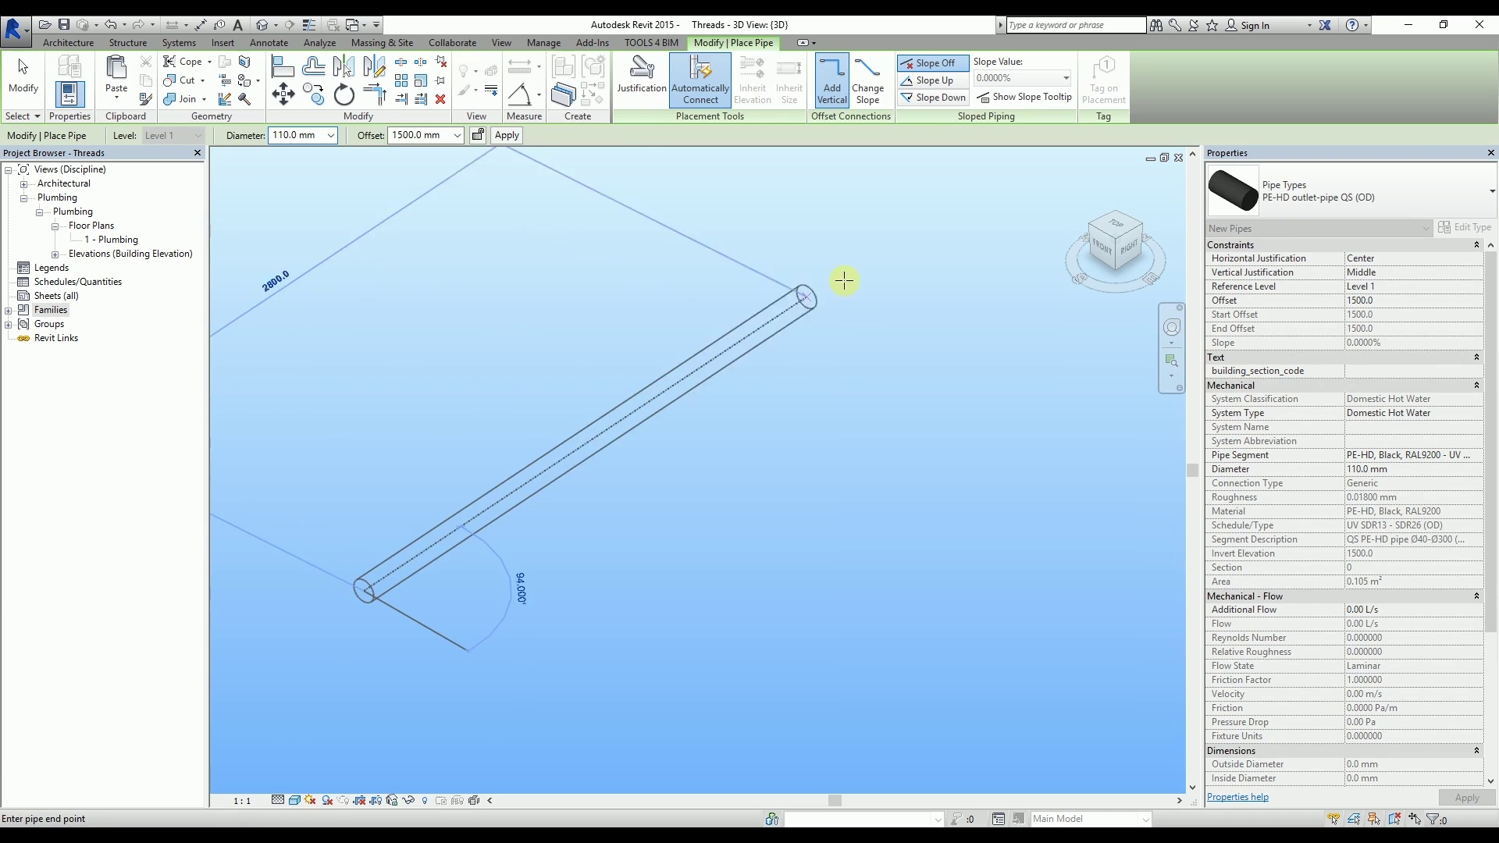
{"action": "left_click", "coordinate": [961, 238]}
{"action": "key", "text": "Escape"}
{"action": "key", "text": "Escape"}
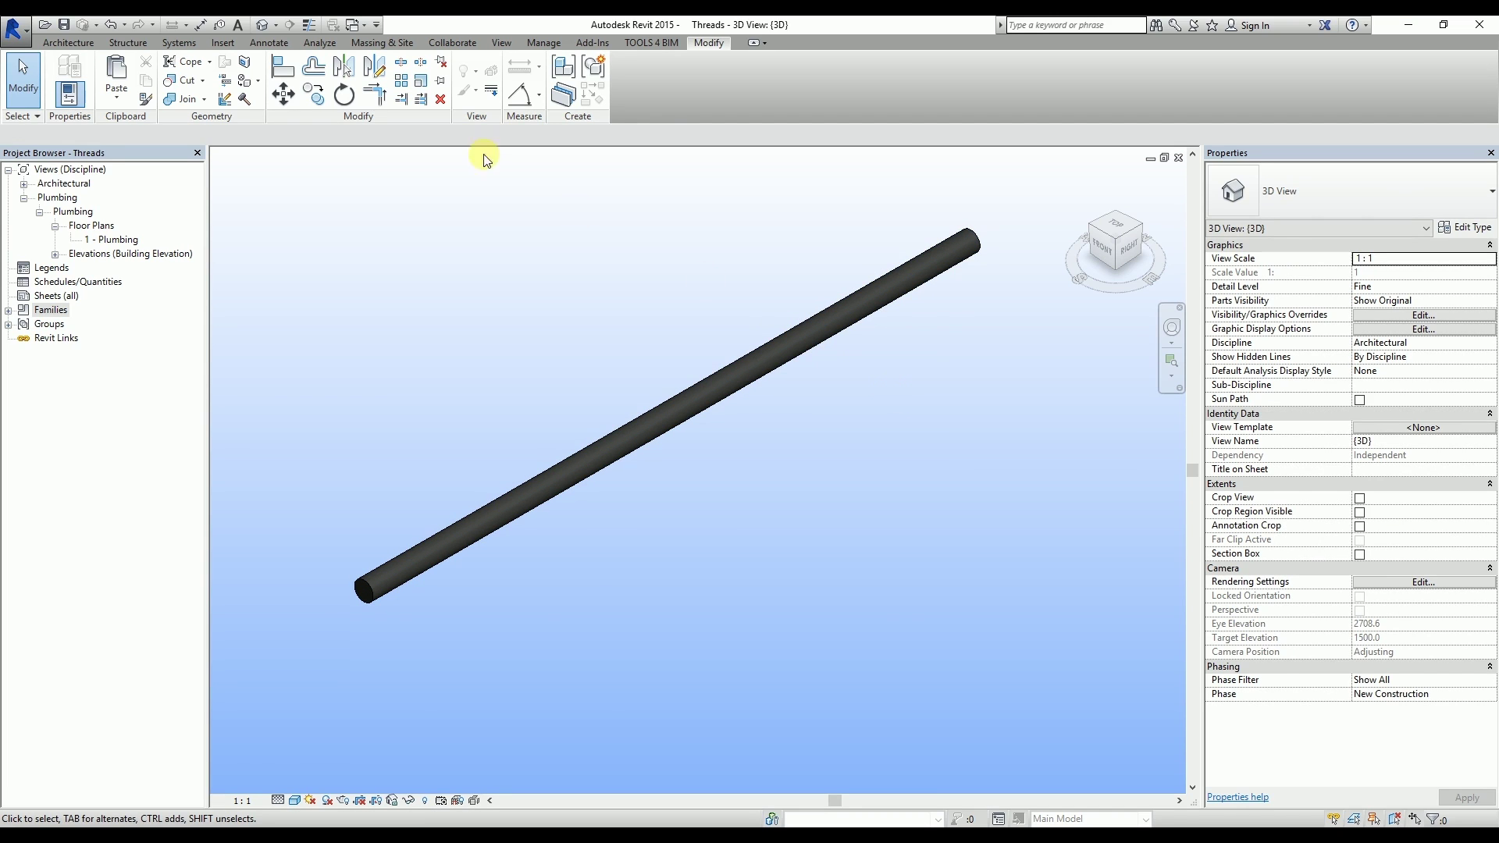
Split the pipe at two points along its length into jointed segments
{"action": "left_click", "coordinate": [402, 61]}
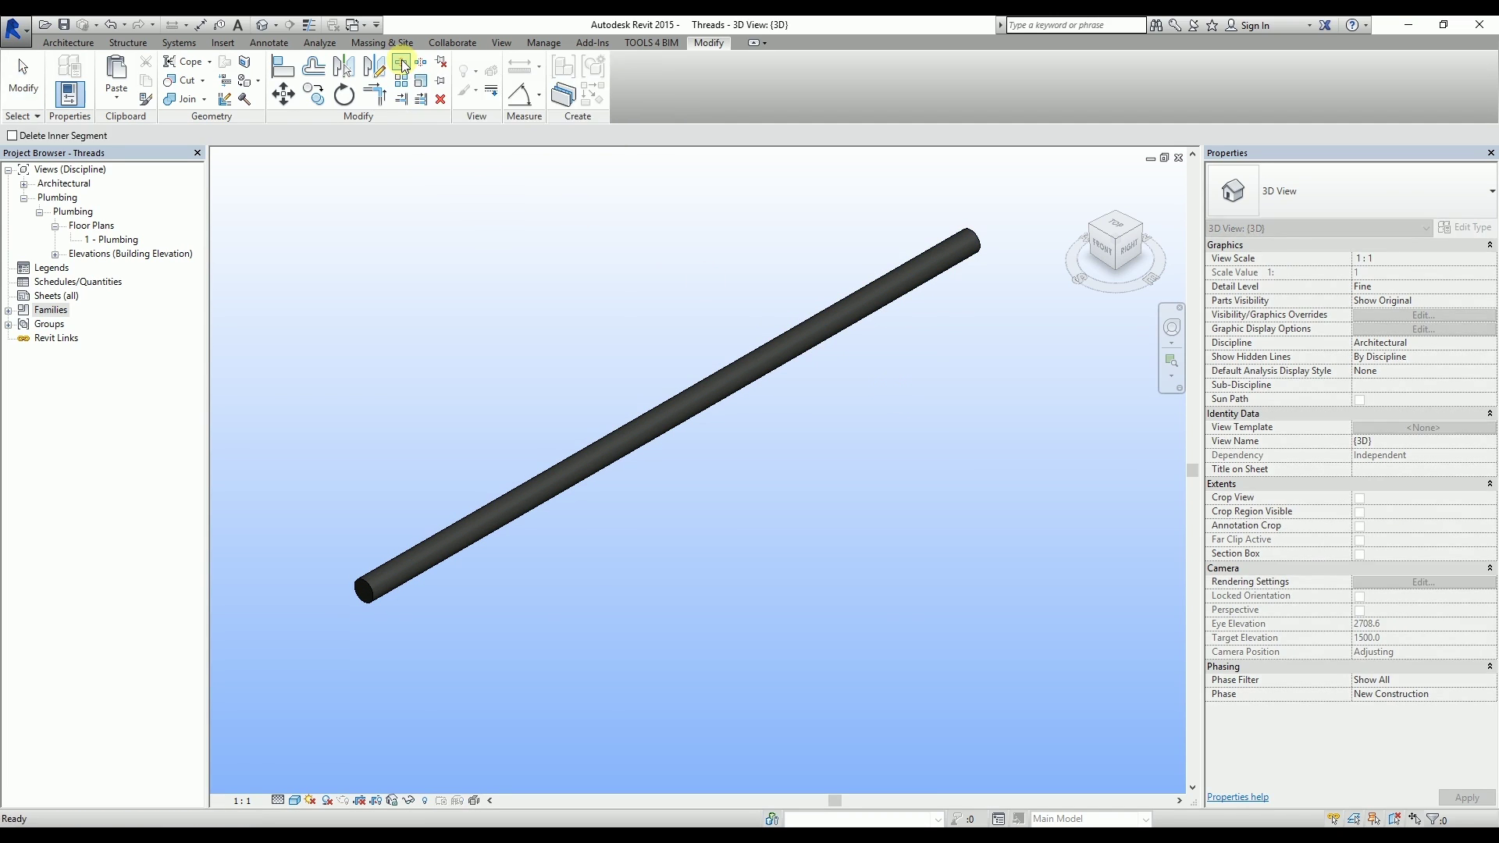
{"action": "left_click", "coordinate": [657, 420]}
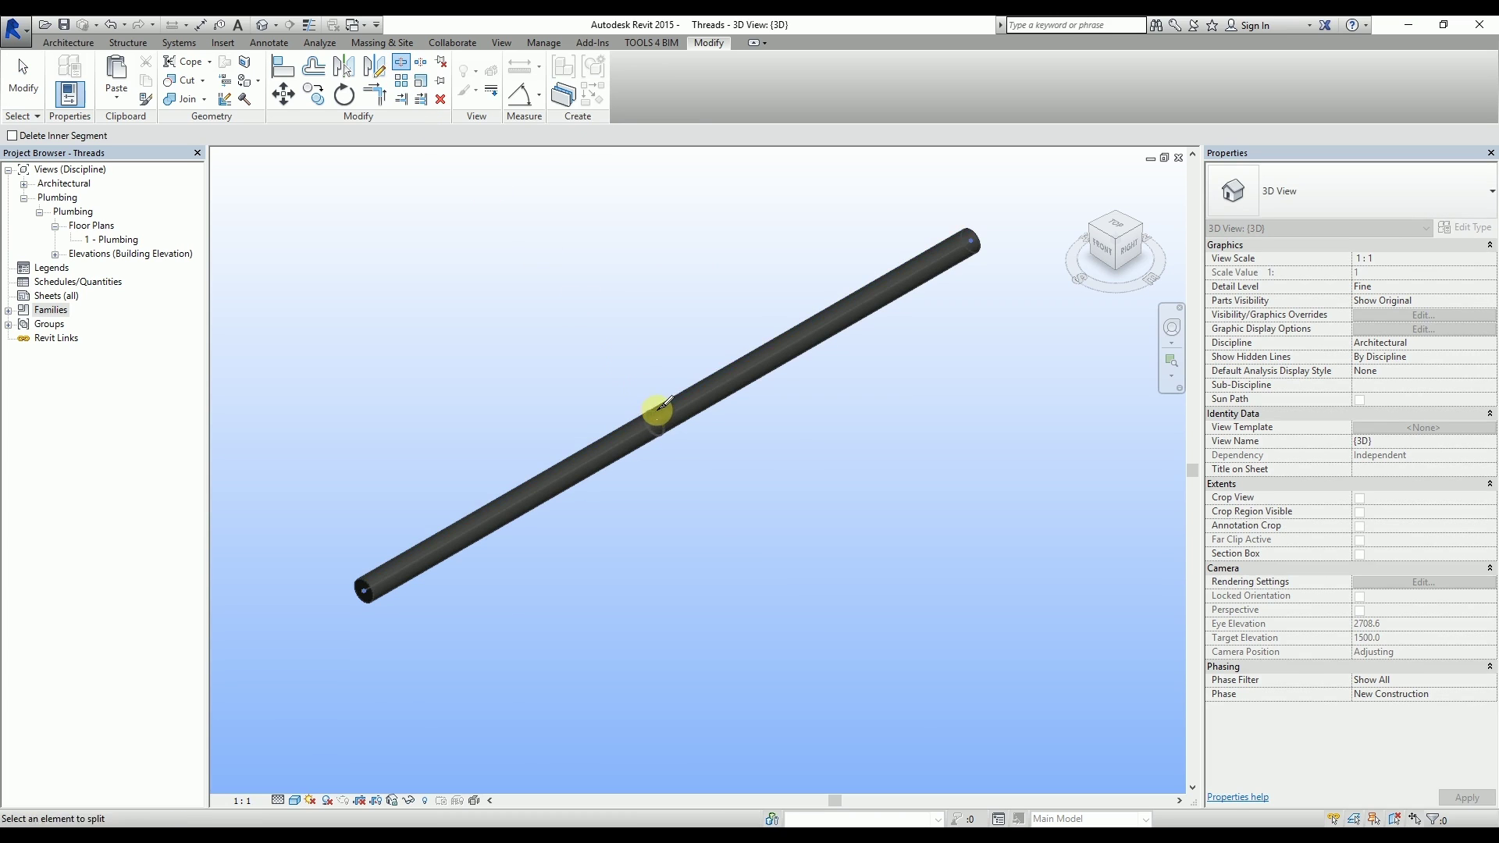
{"action": "left_click", "coordinate": [737, 363]}
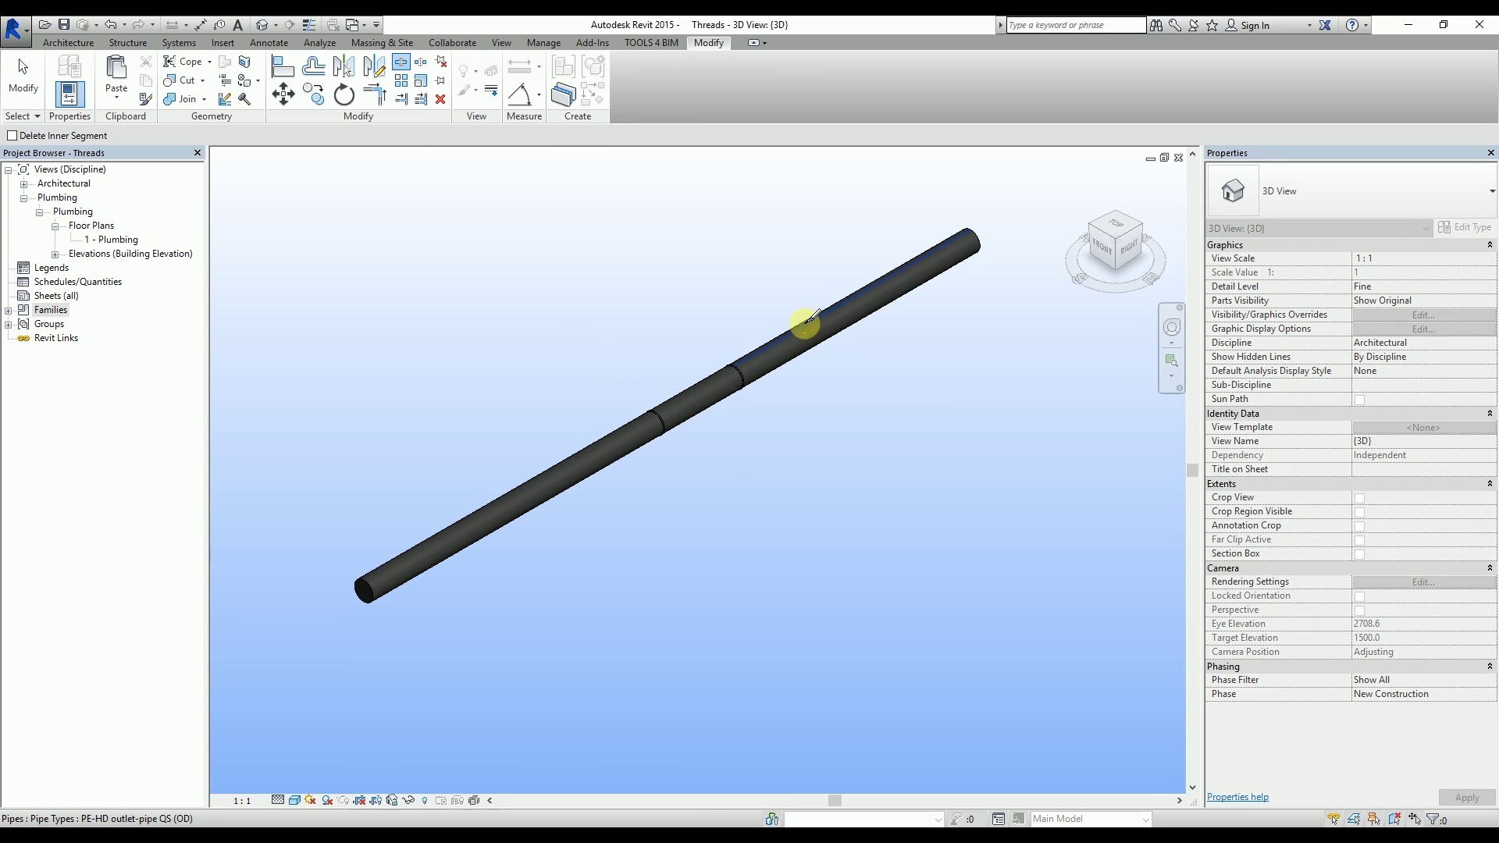
{"action": "key", "text": "Escape"}
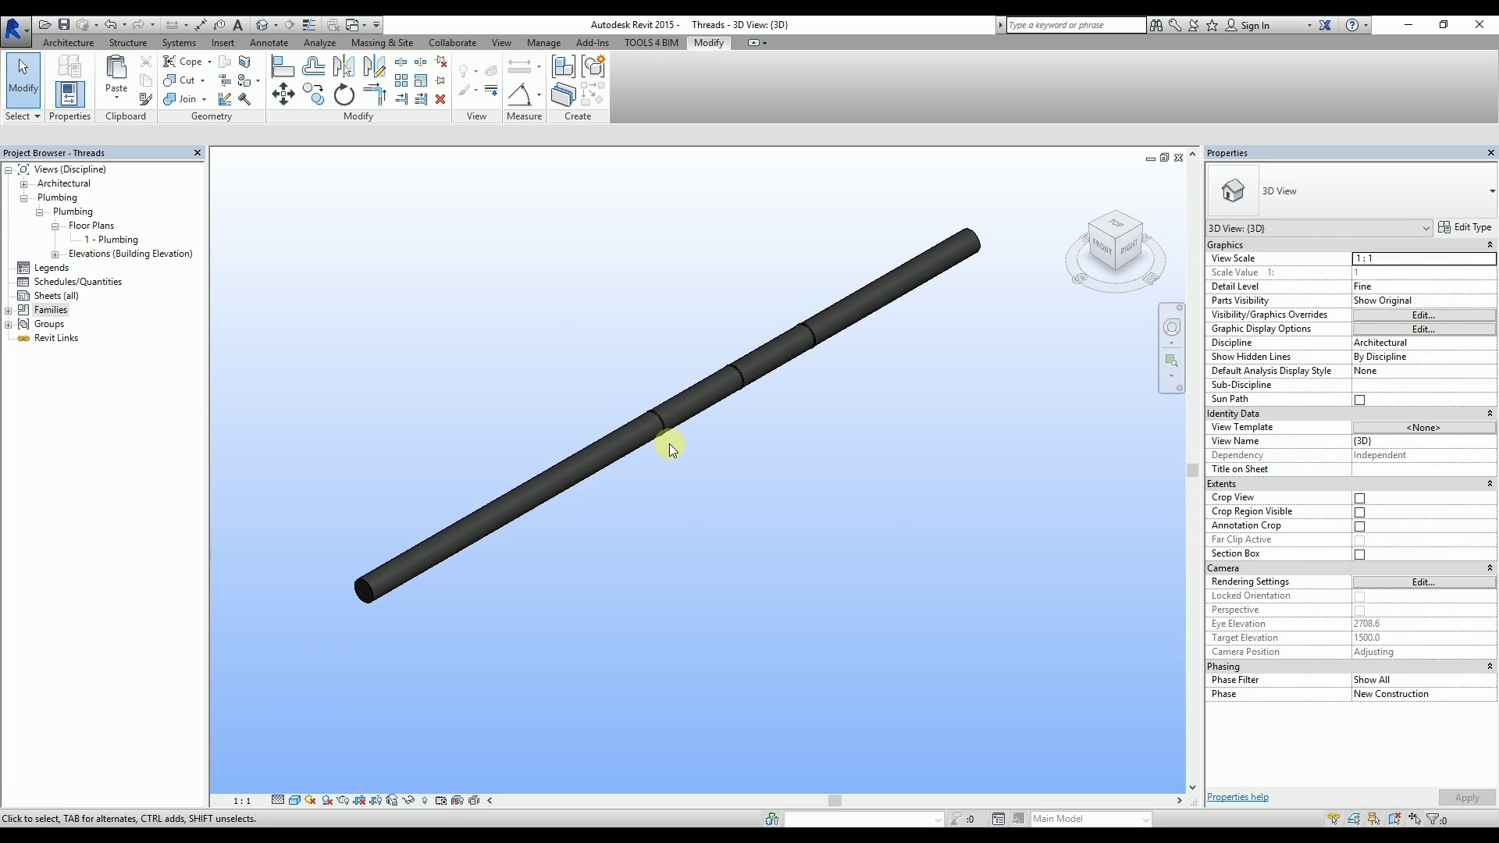
{"action": "scroll", "coordinate": [669, 441], "scroll_direction": "up", "scroll_amount": 8}
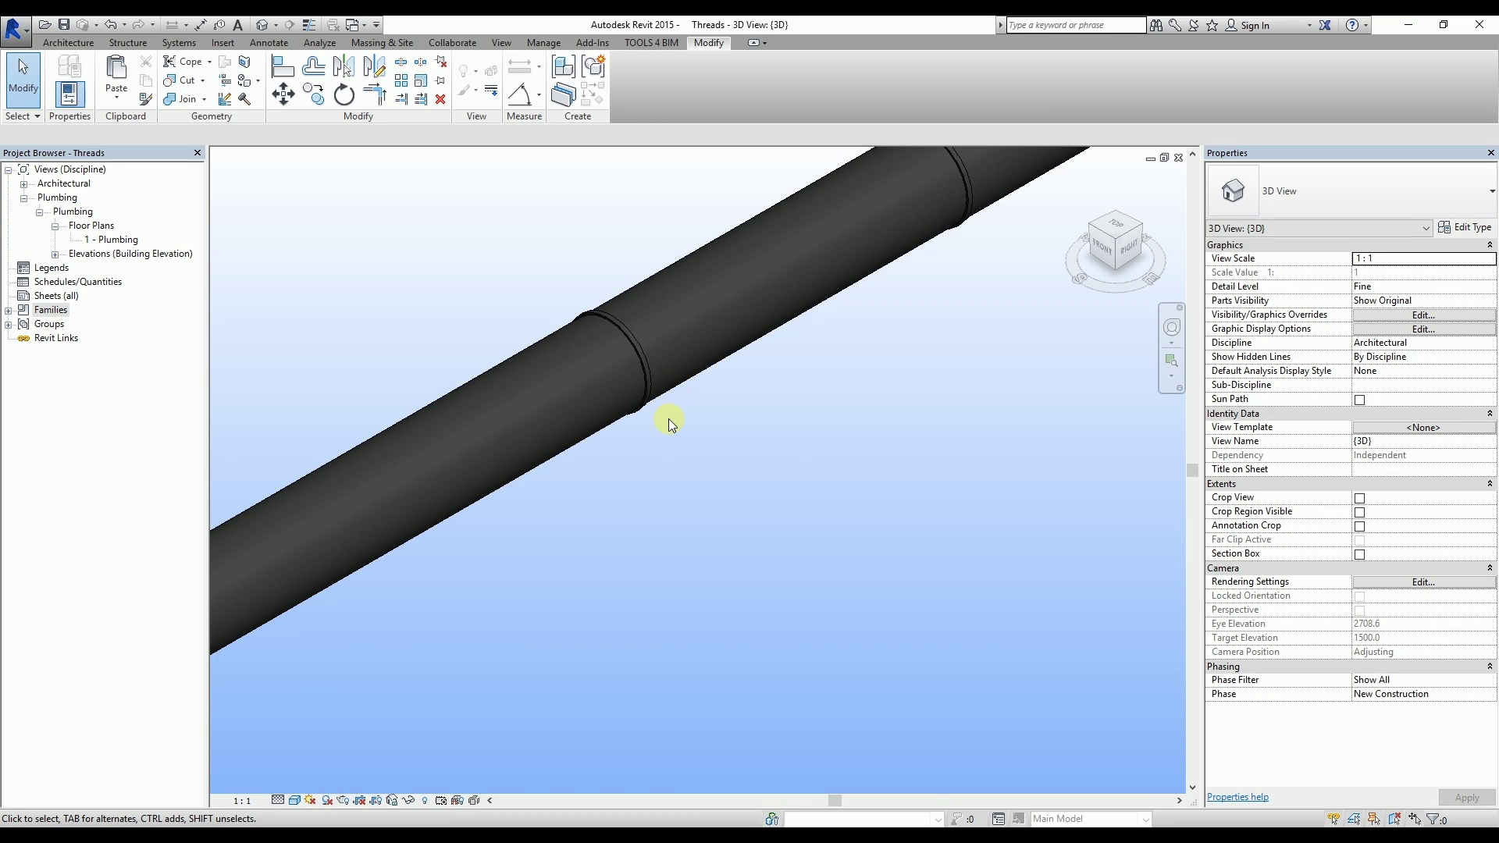
{"action": "middle_click_drag", "start_coordinate": [624, 267], "coordinate": [168, 234], "text": "shift"}
{"action": "scroll", "coordinate": [624, 453], "scroll_direction": "up", "scroll_amount": 3}
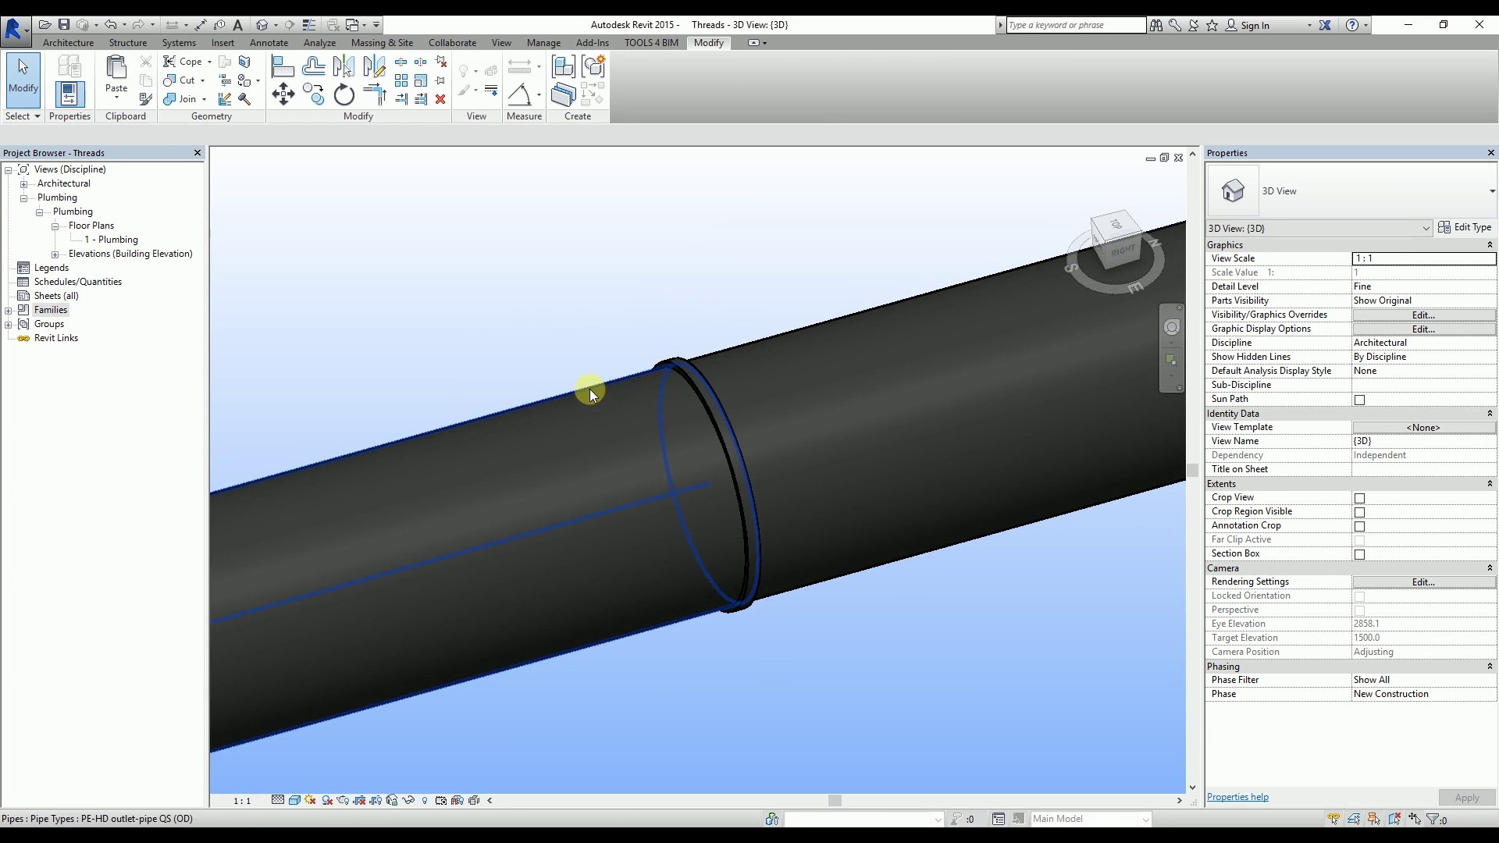
{"action": "left_click", "coordinate": [589, 389]}
{"action": "left_click", "coordinate": [808, 327]}
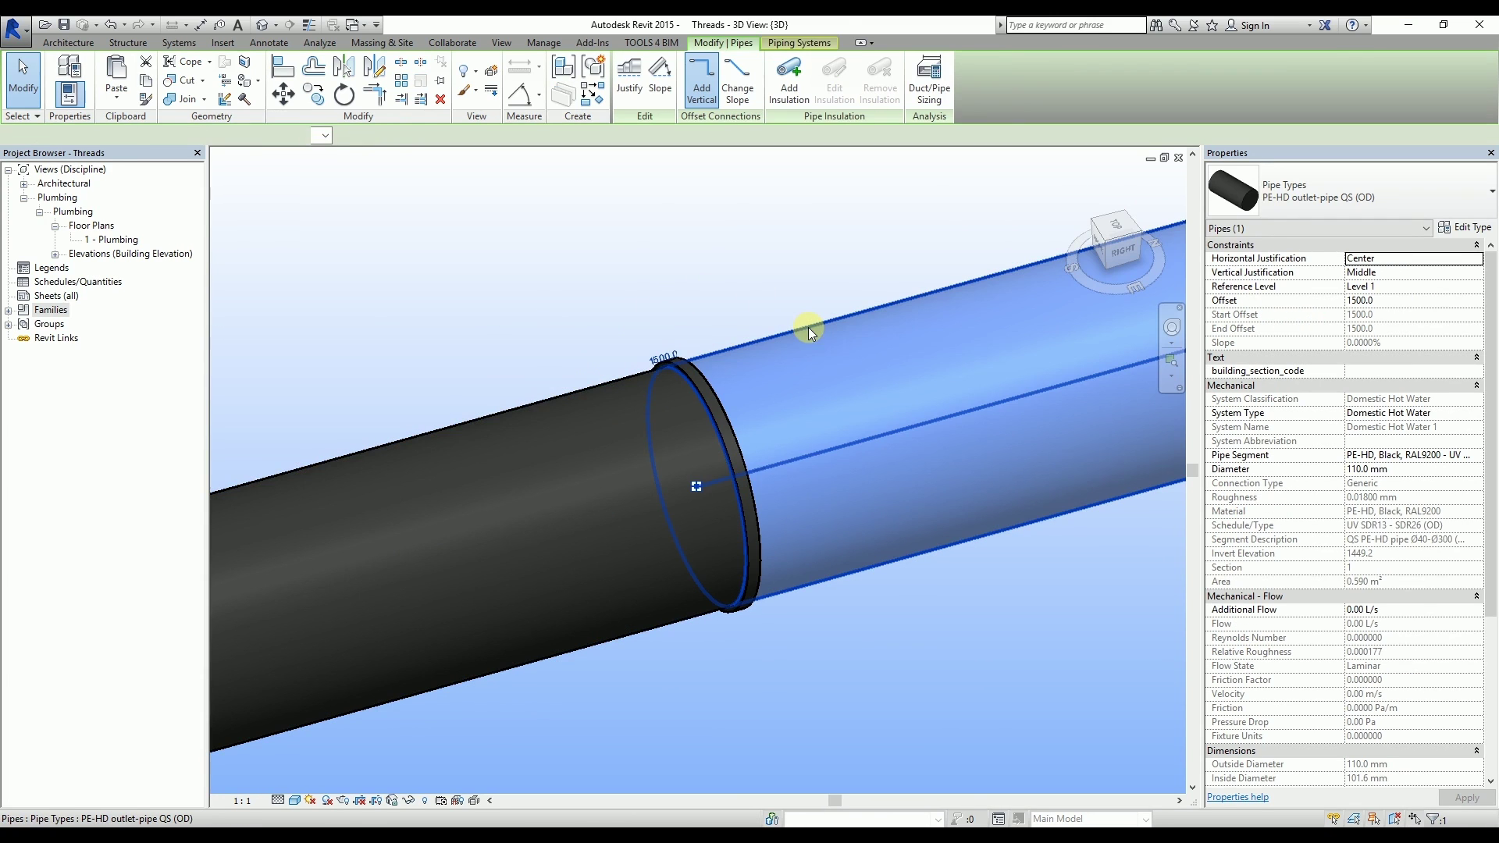
{"action": "left_click", "coordinate": [586, 385]}
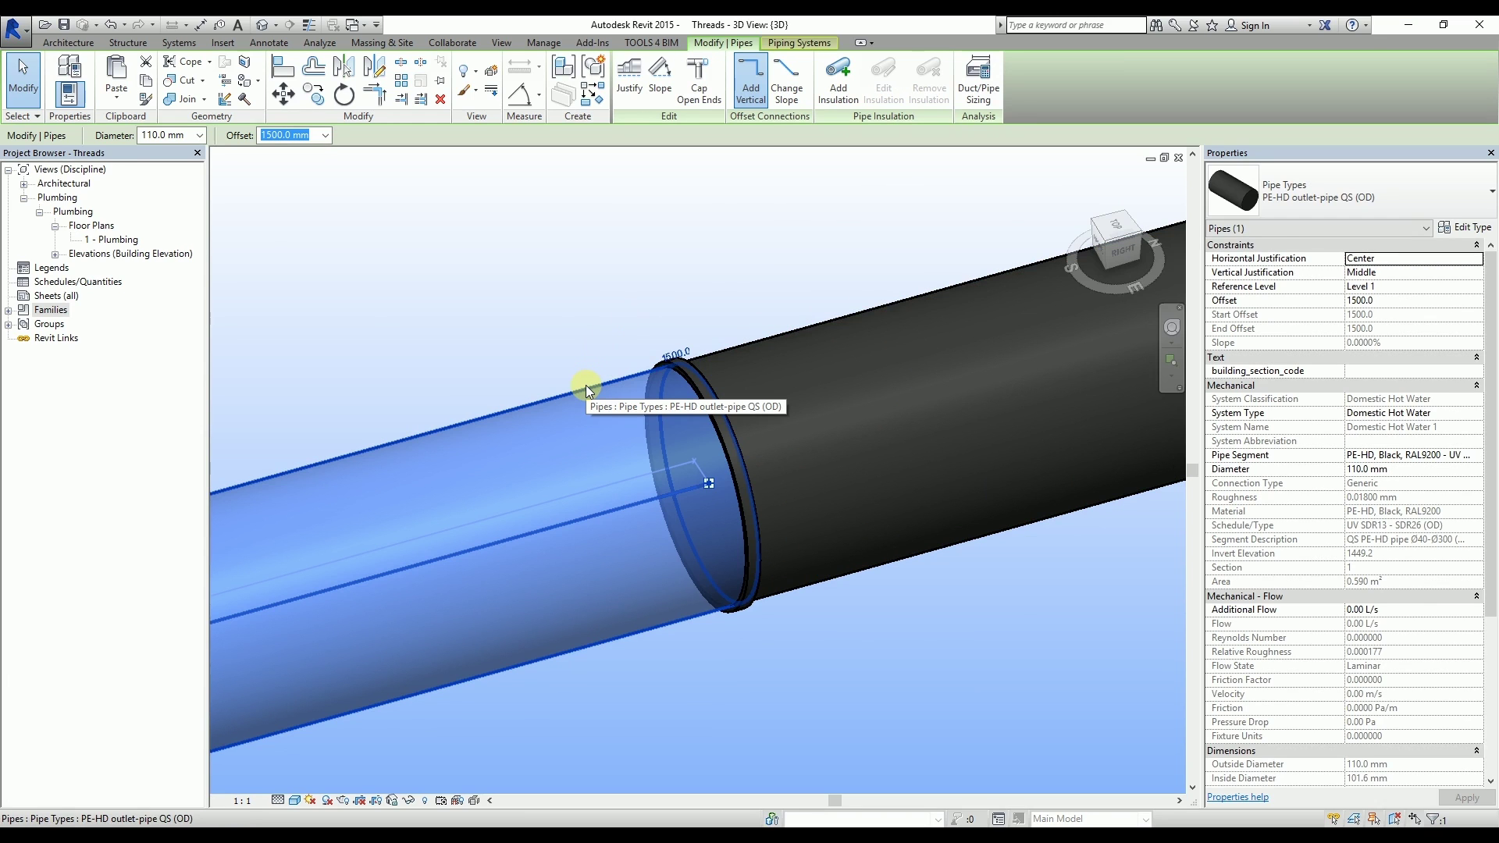
{"action": "left_click", "coordinate": [611, 298]}
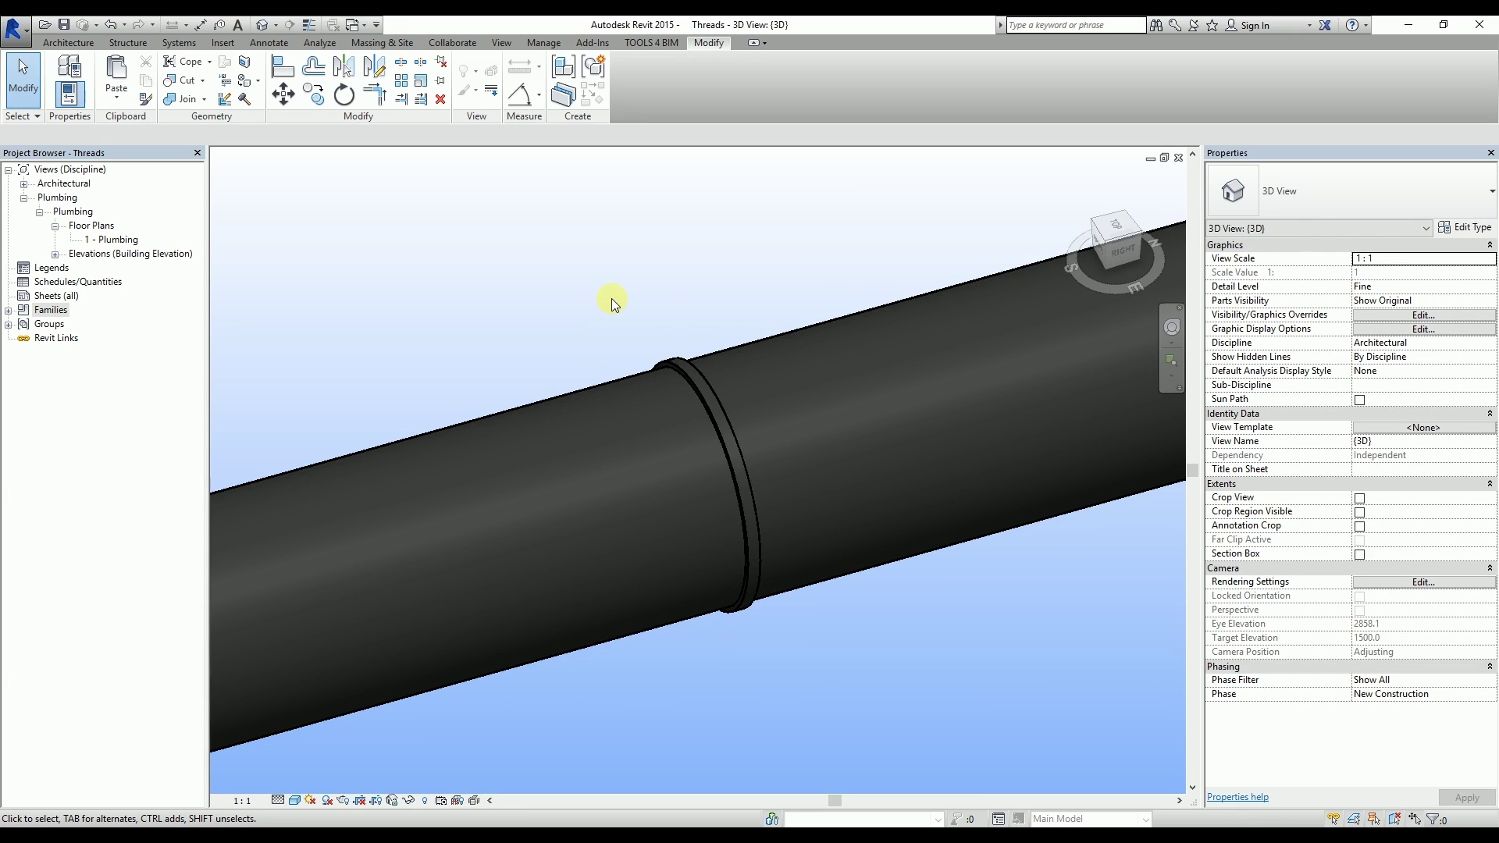
{"action": "scroll", "coordinate": [796, 483], "scroll_direction": "down", "scroll_amount": 3}
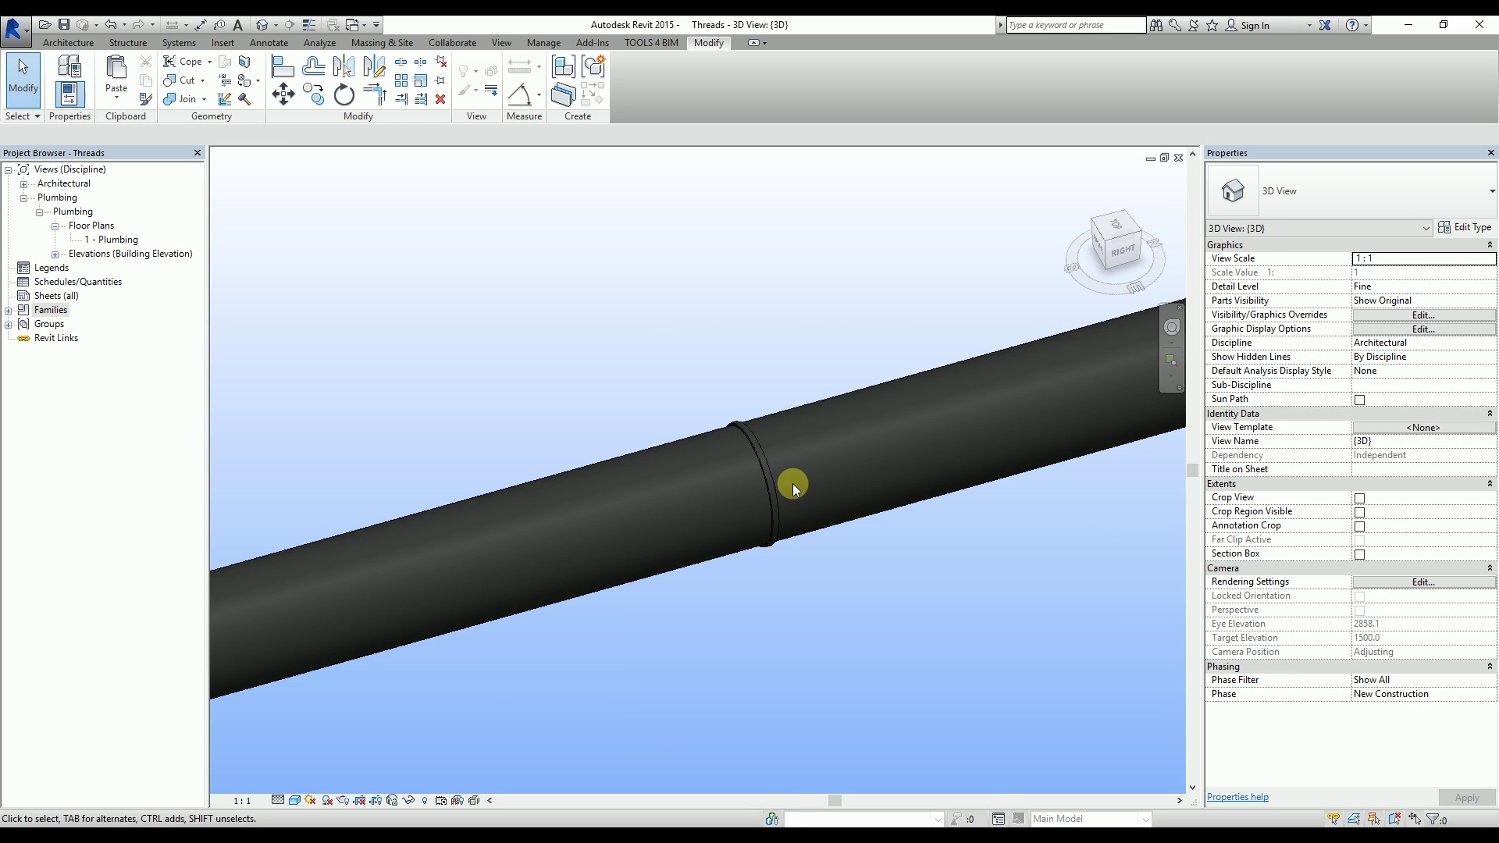
Convert one butt-weld union fitting into an electrofusion coupler sleeve, then view the whole run
{"action": "left_click", "coordinate": [777, 486]}
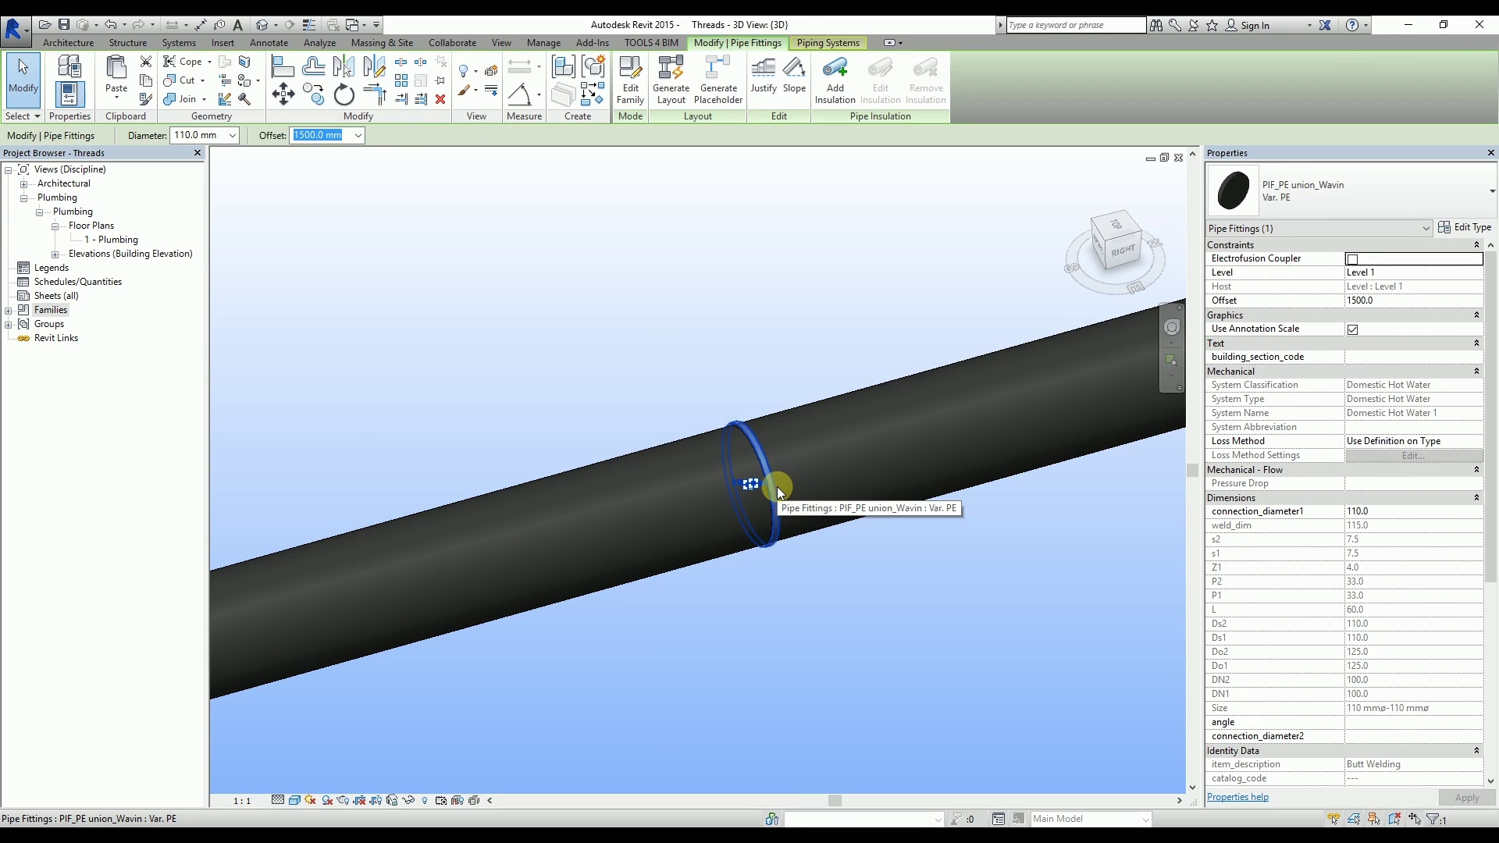
{"action": "left_click", "coordinate": [1353, 259]}
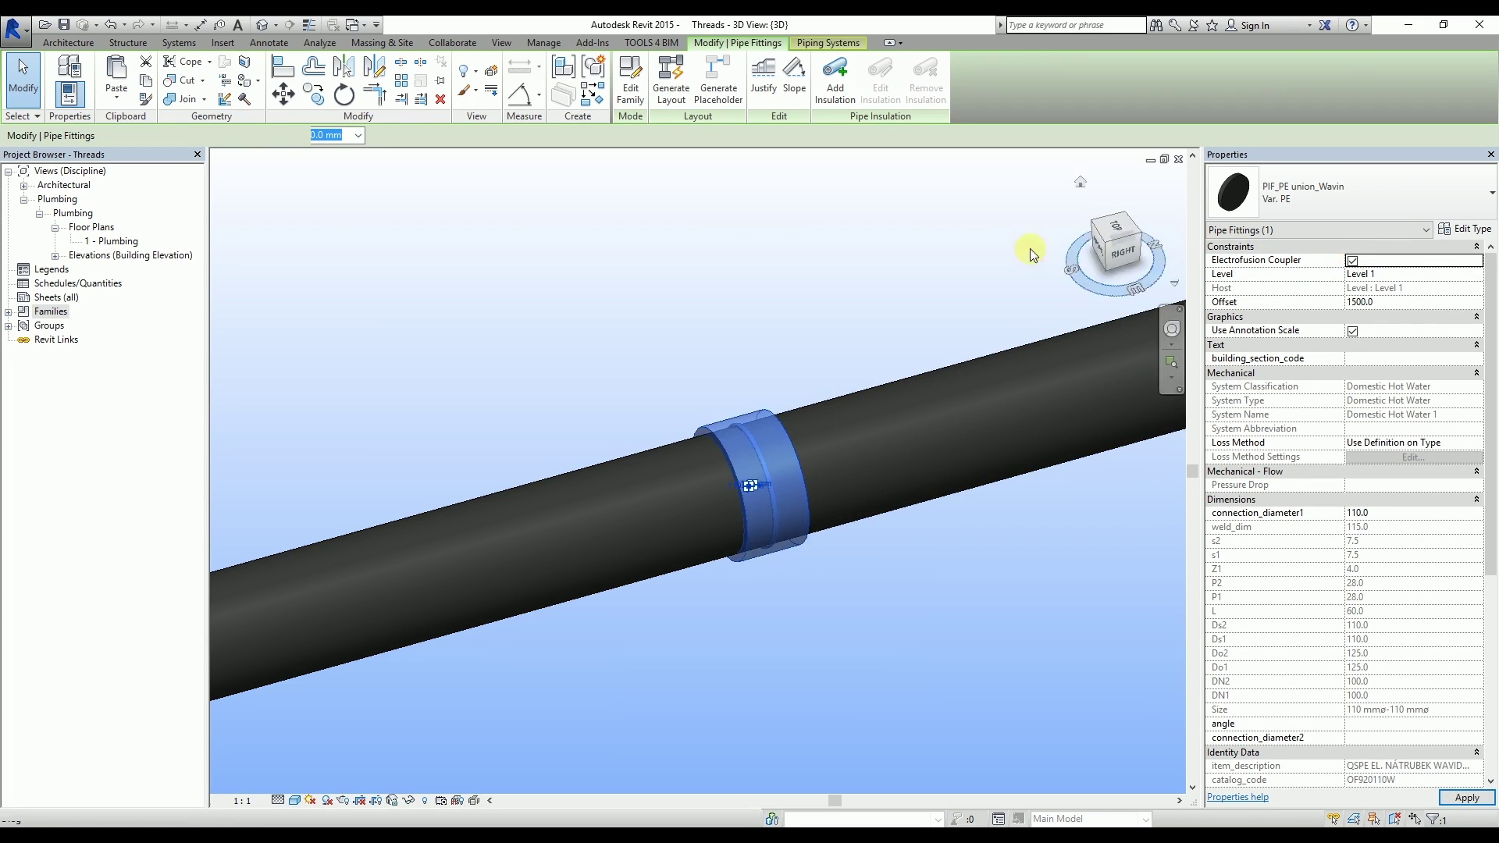
{"action": "left_click", "coordinate": [814, 290]}
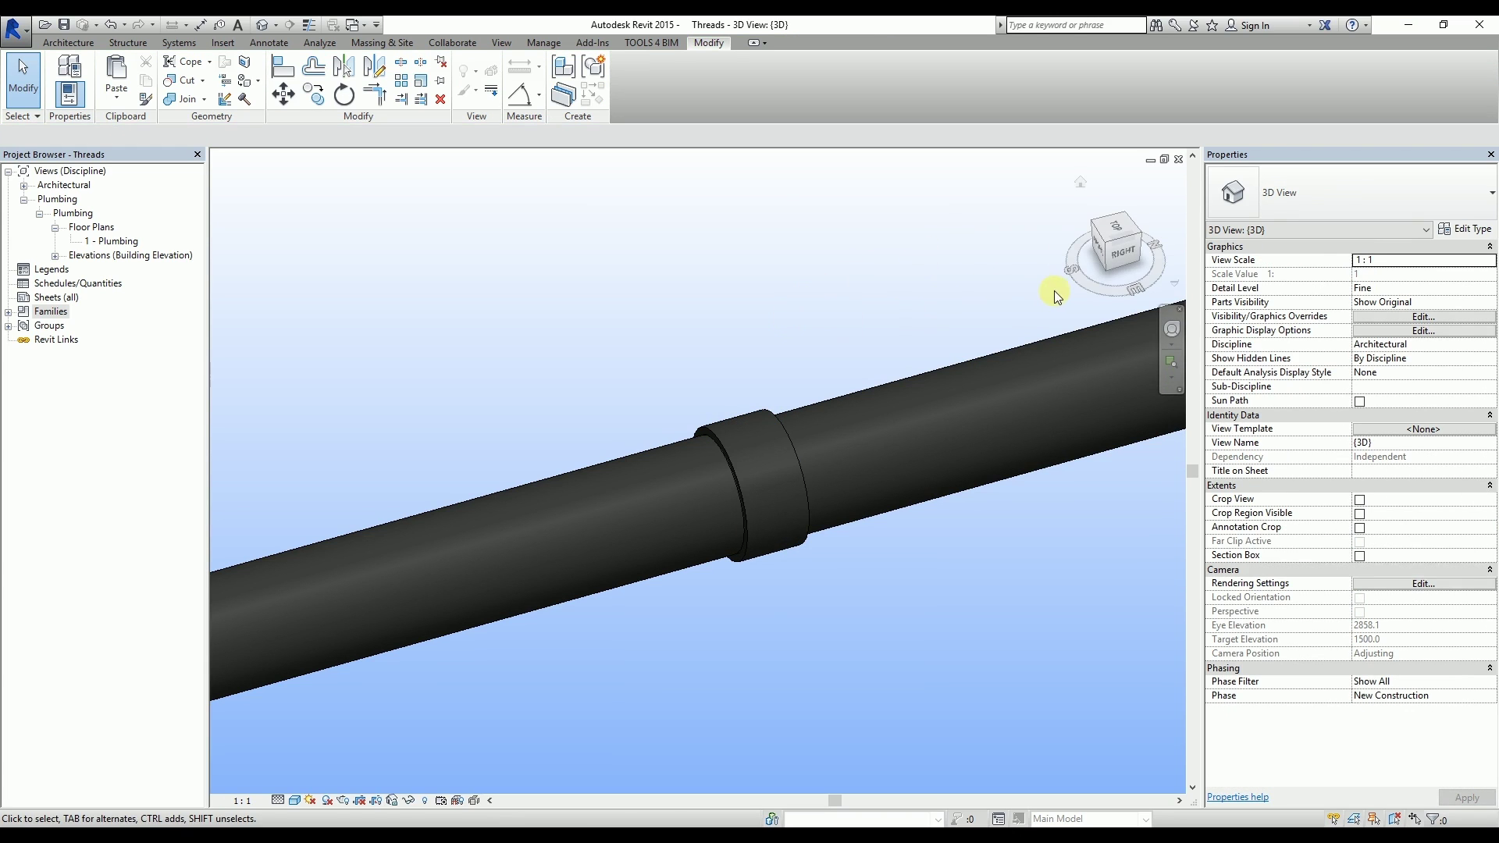
{"action": "middle_click_drag", "start_coordinate": [1014, 295], "coordinate": [389, 500]}
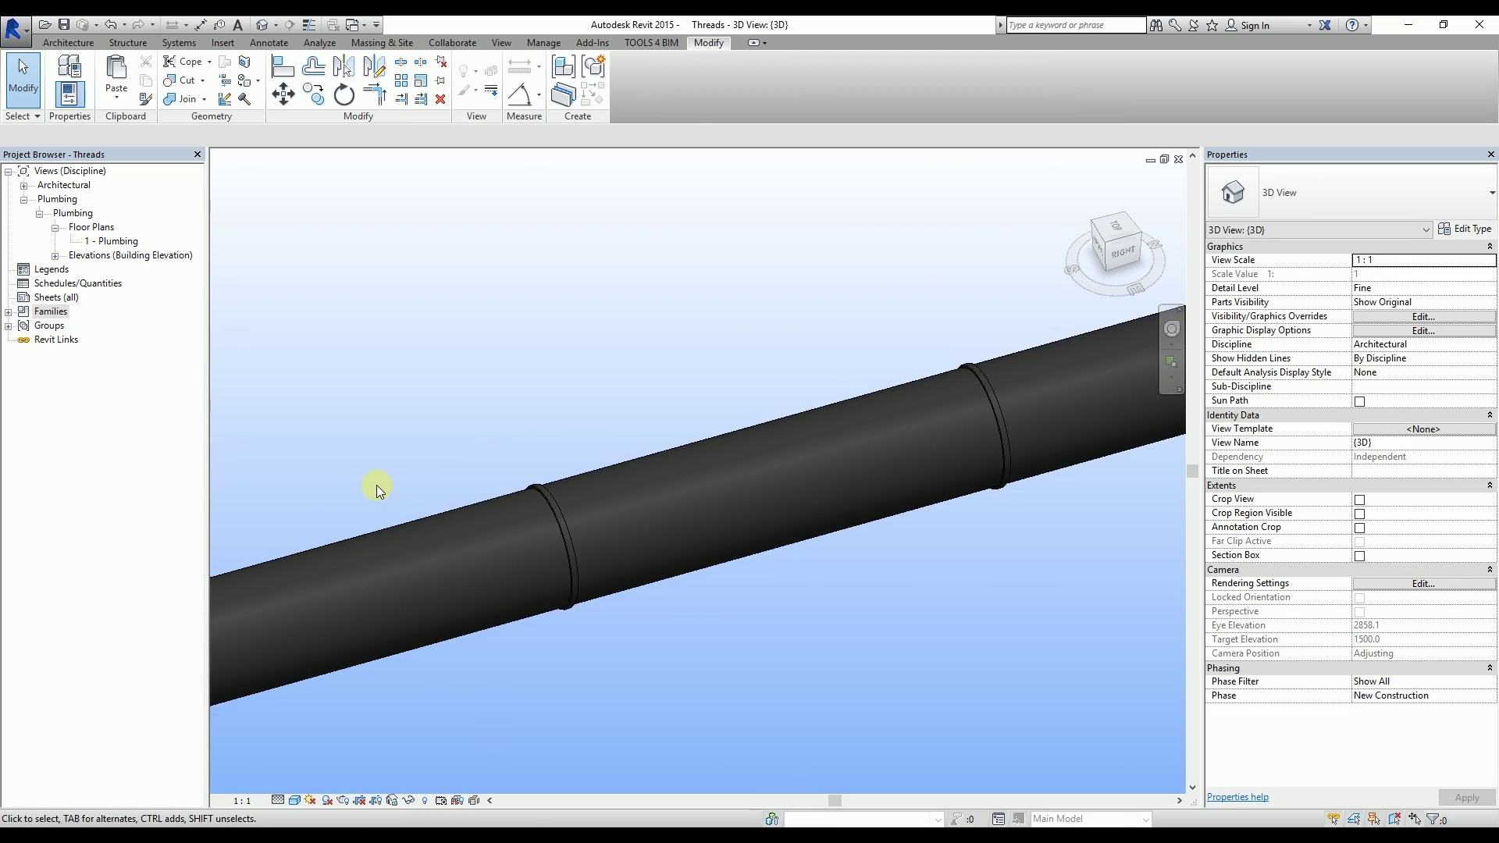
{"action": "scroll", "coordinate": [379, 481], "scroll_direction": "down", "scroll_amount": 4}
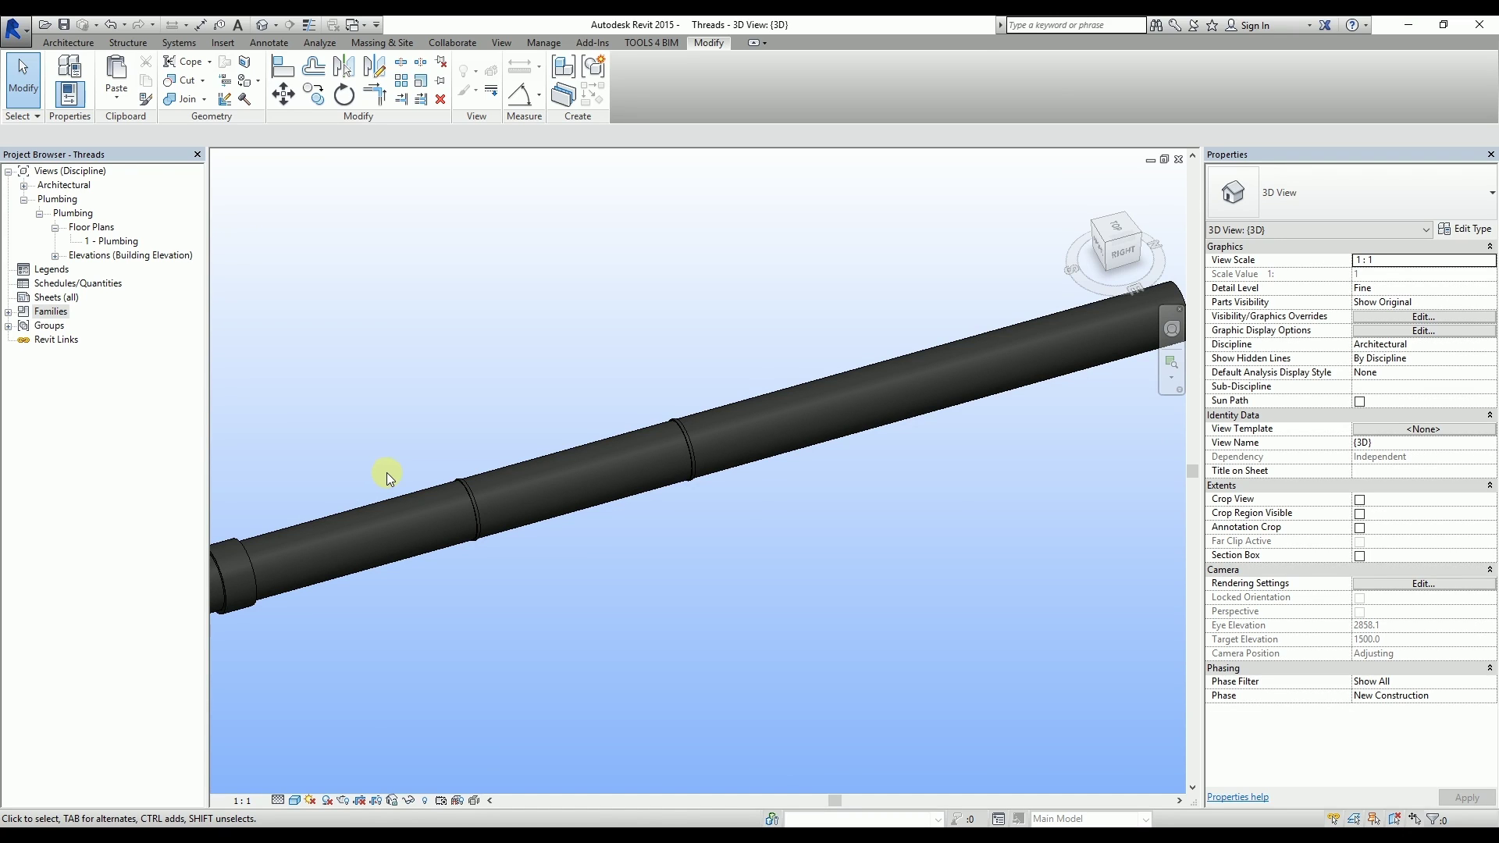
Select every union fitting in the project and reset them to plain butt welds
{"action": "left_click", "coordinate": [472, 500]}
{"action": "right_click", "coordinate": [471, 501]}
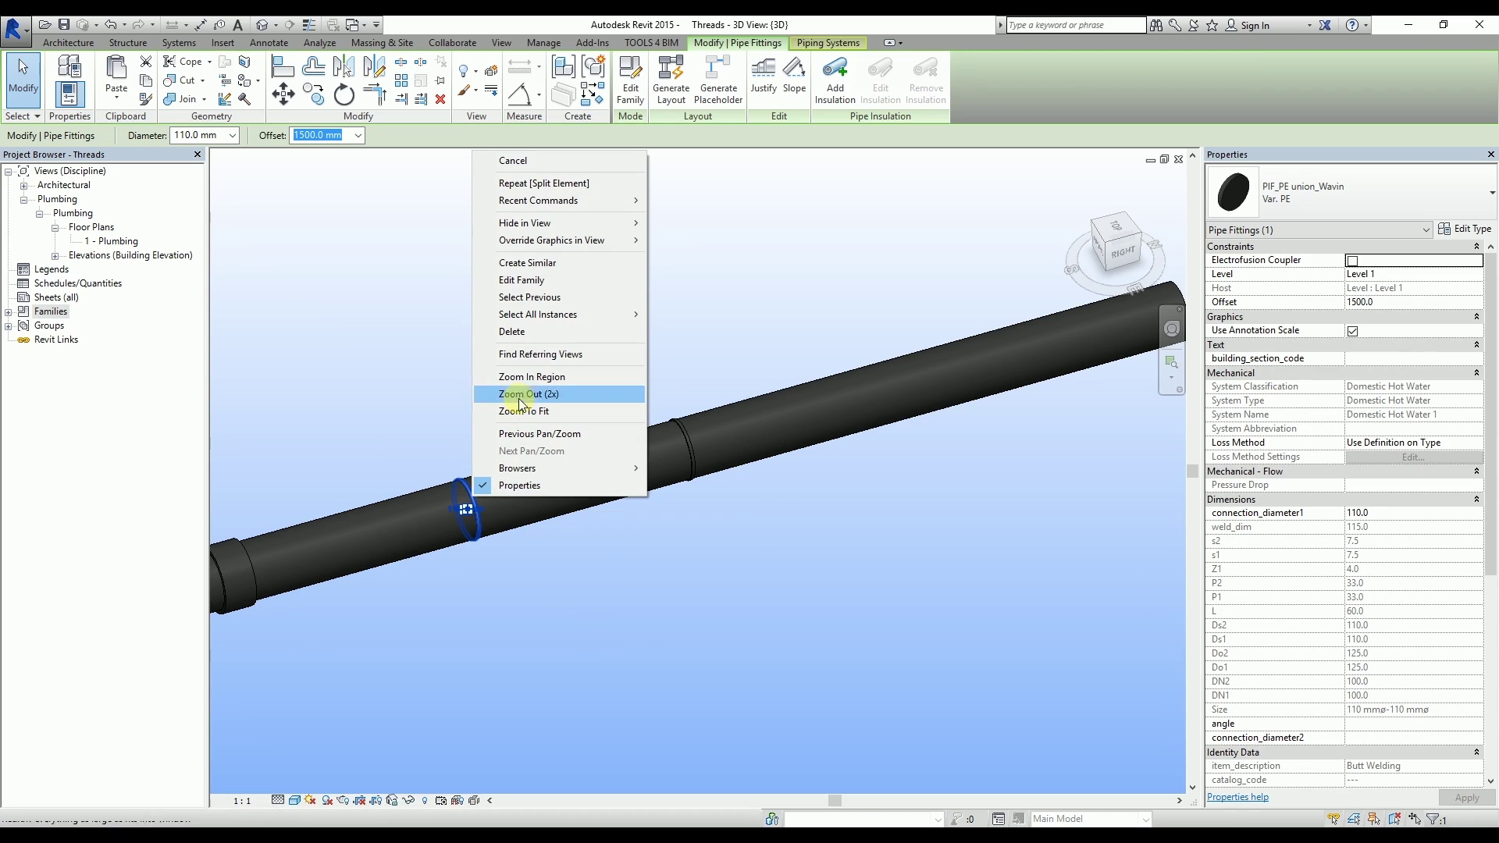
{"action": "mouse_move", "coordinate": [577, 314]}
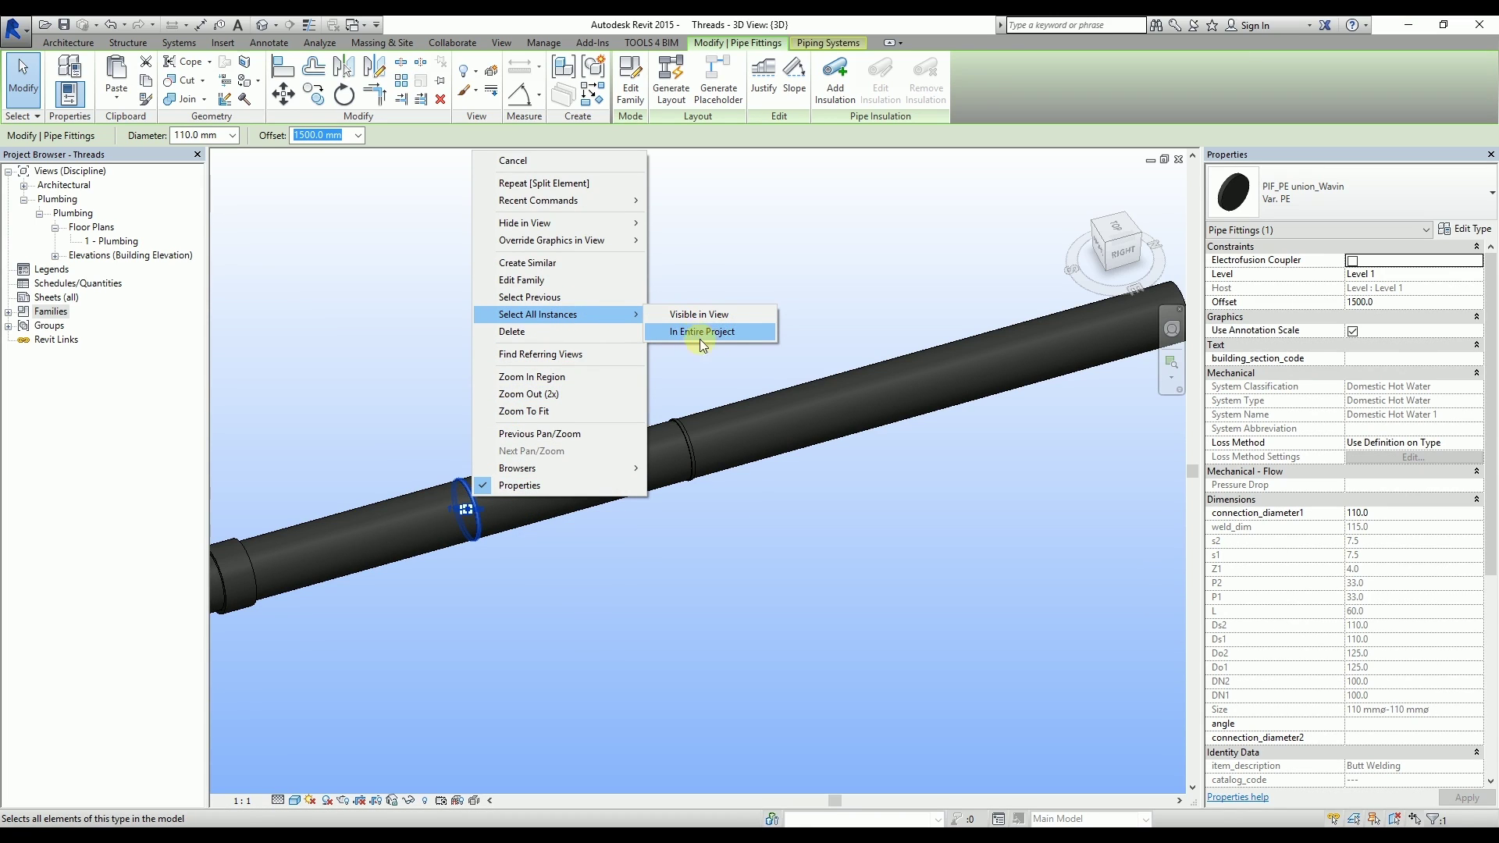
{"action": "left_click", "coordinate": [743, 332]}
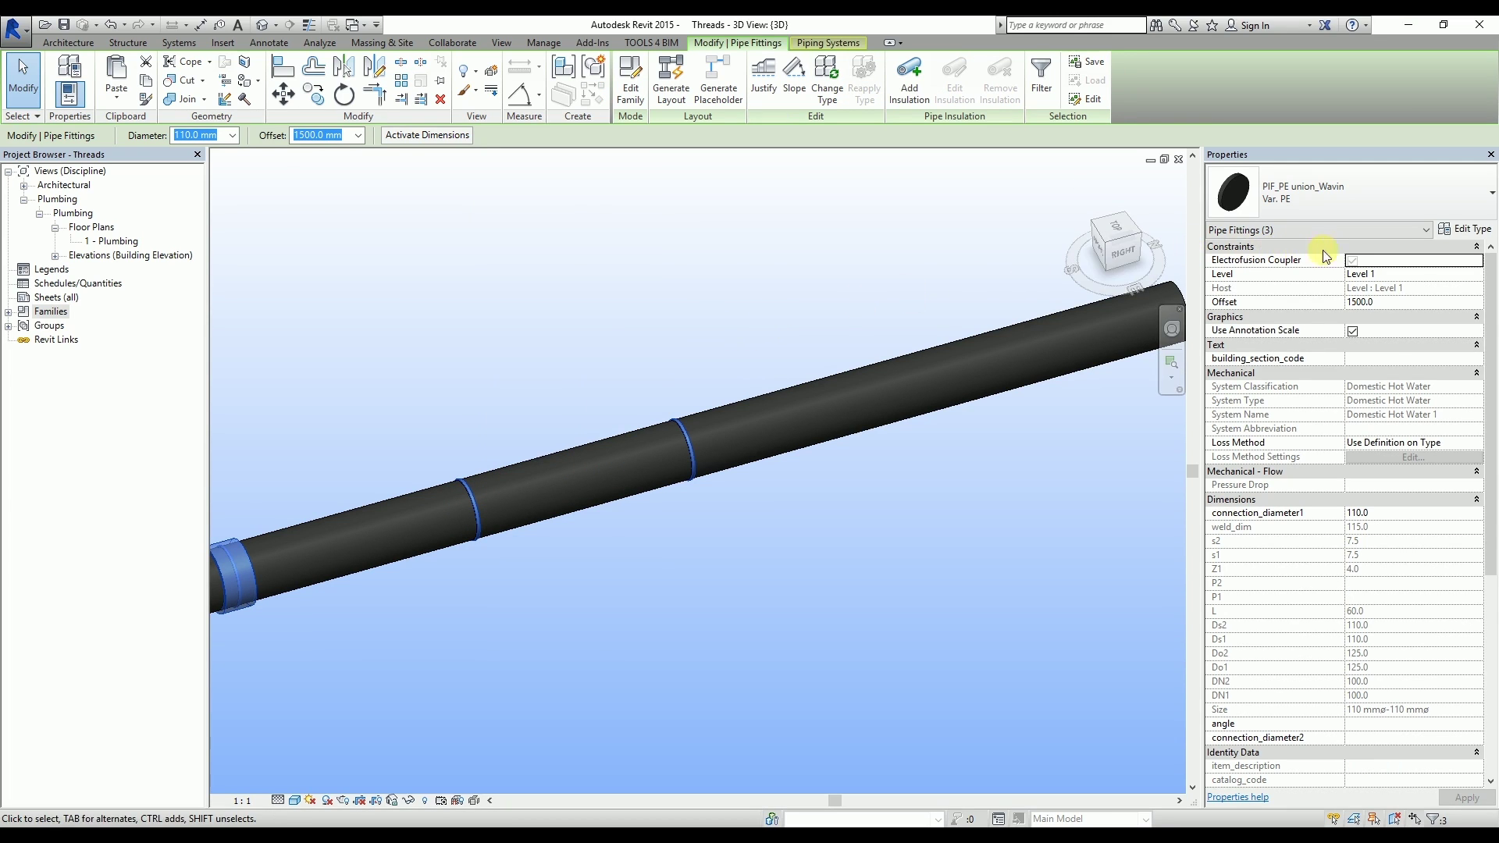
{"action": "left_click", "coordinate": [1352, 262]}
{"action": "left_click", "coordinate": [1352, 263]}
{"action": "left_click", "coordinate": [1352, 262]}
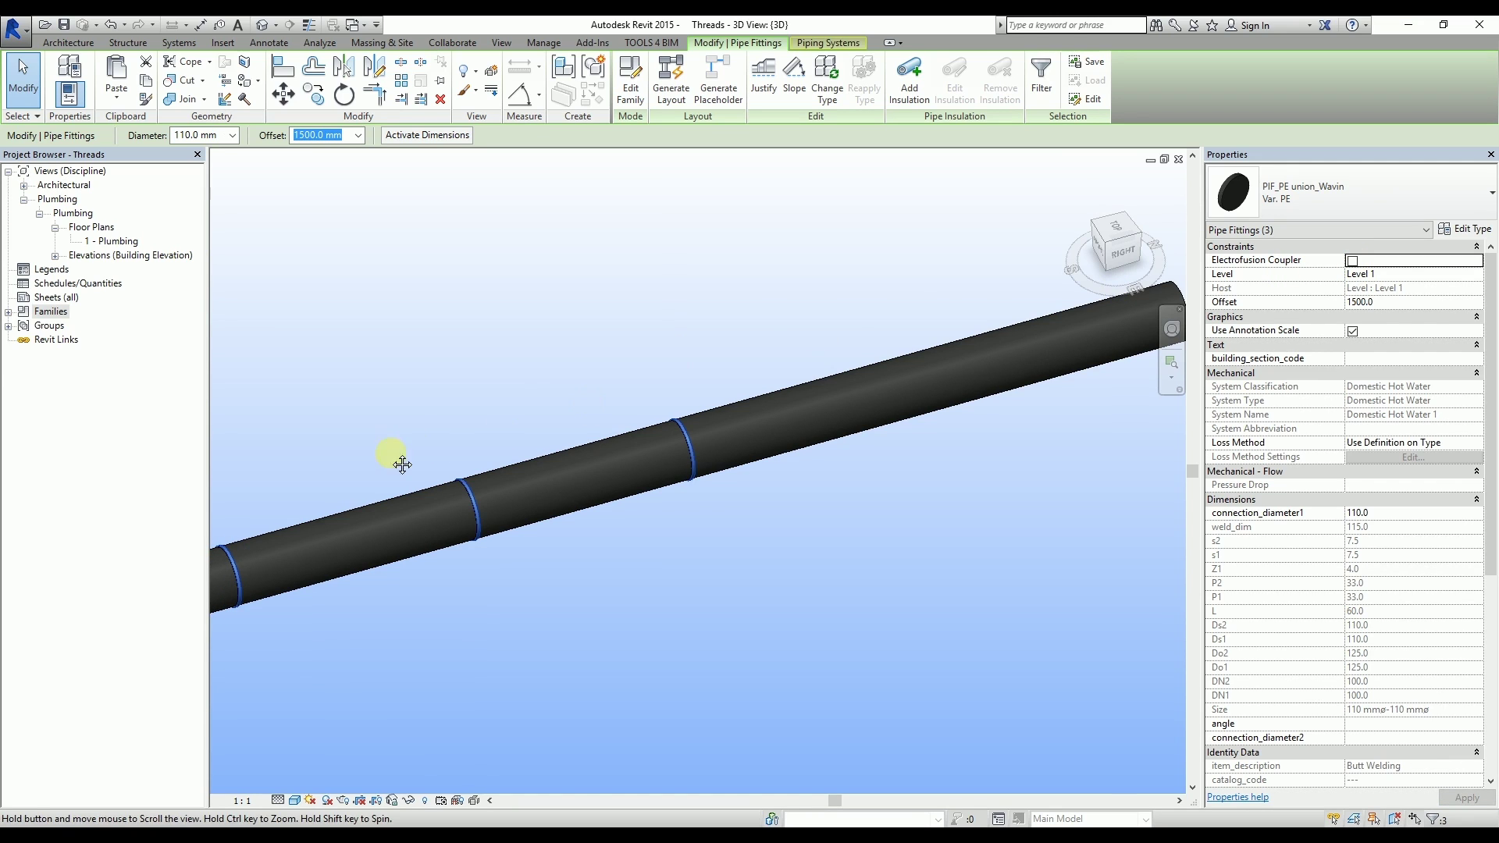
Make all selected union fittings electrofusion couplers and view the pipe from above
{"action": "middle_click_drag", "start_coordinate": [395, 452], "coordinate": [589, 385]}
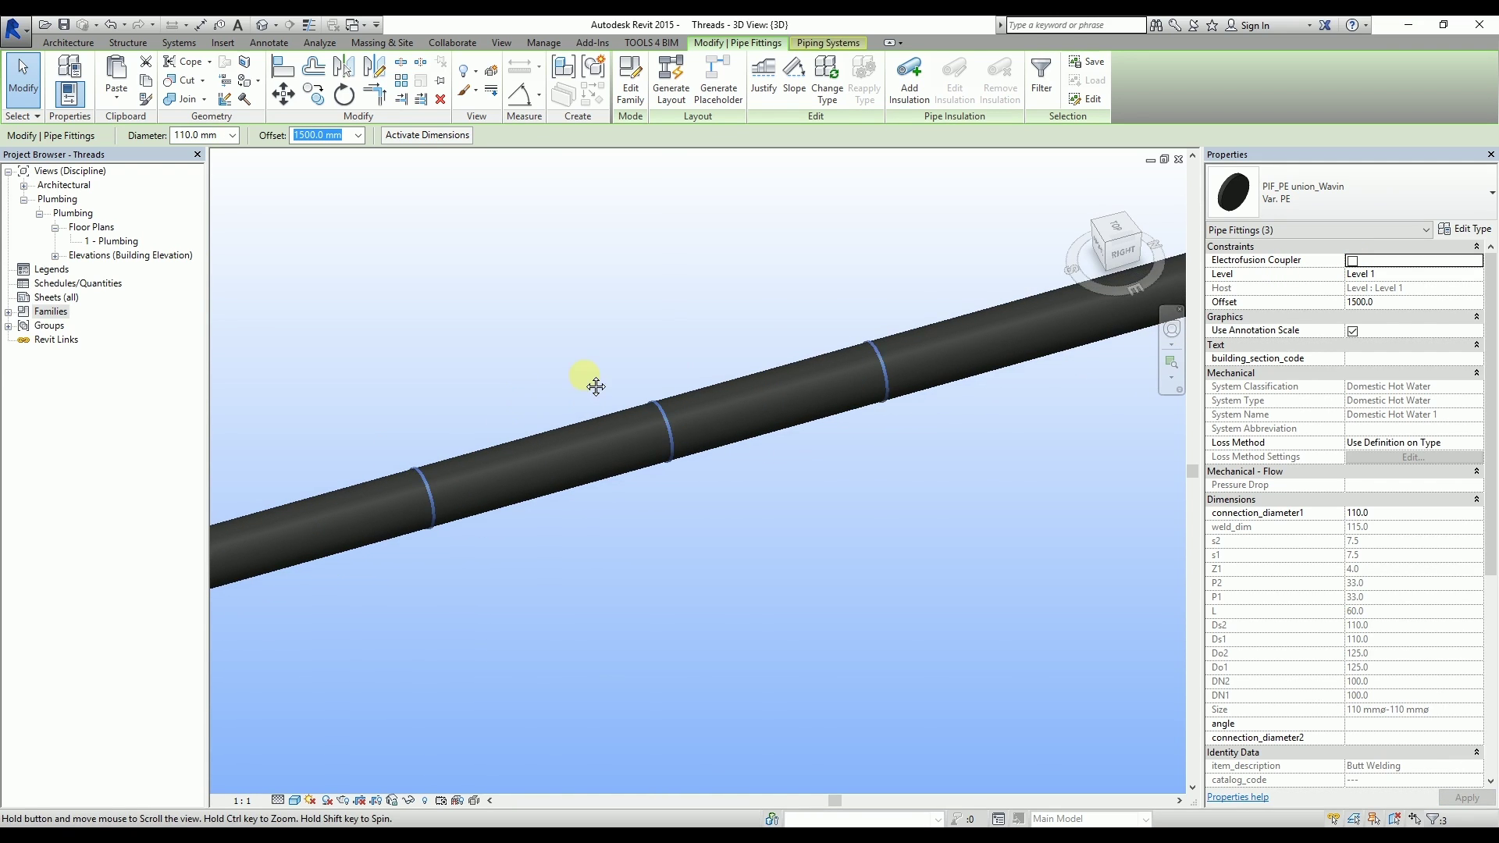
{"action": "left_click", "coordinate": [1352, 261]}
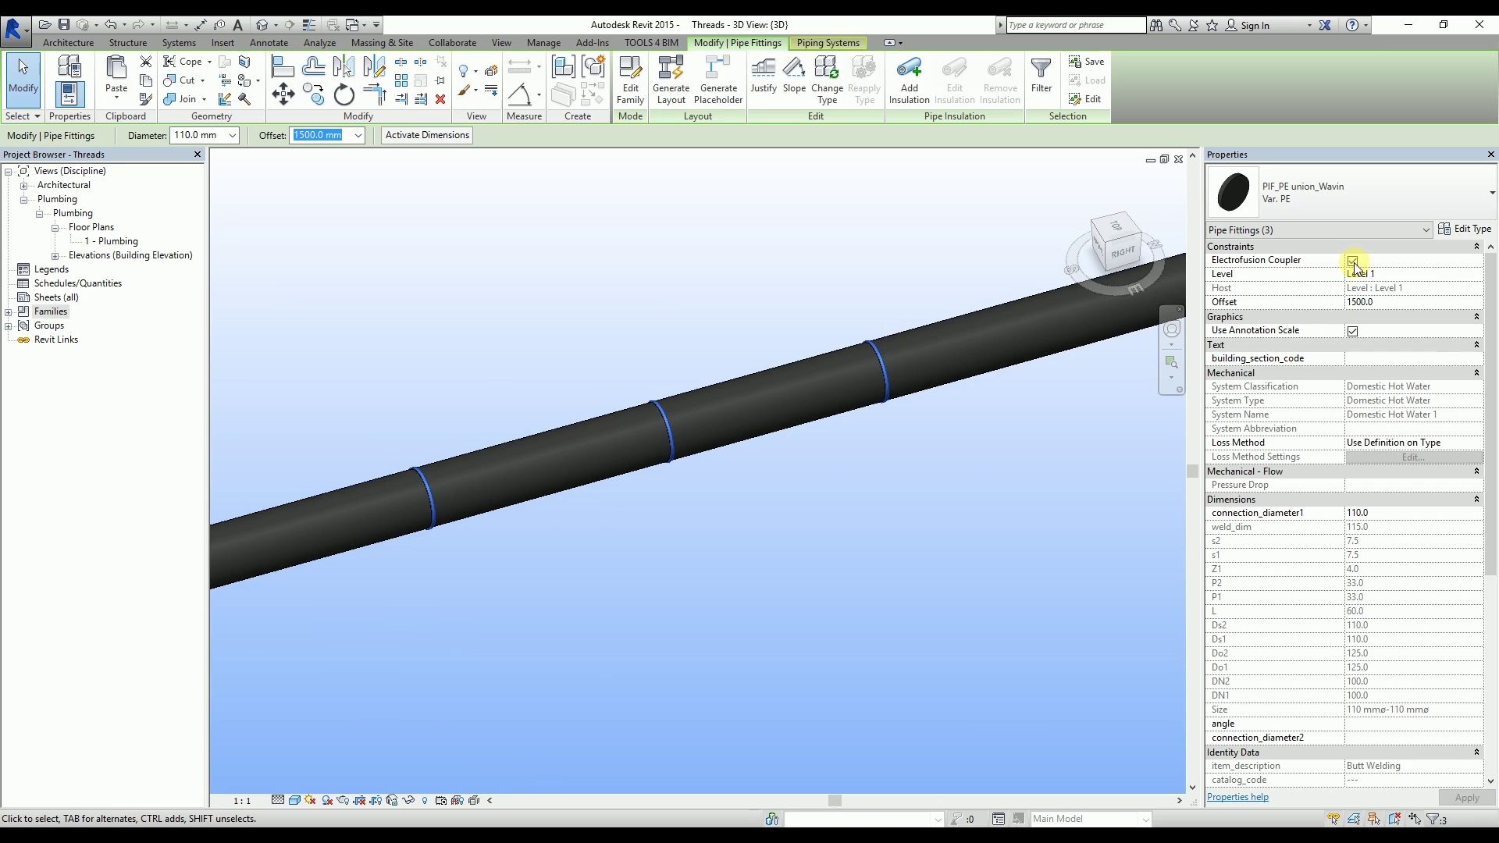
{"action": "left_click", "coordinate": [632, 267]}
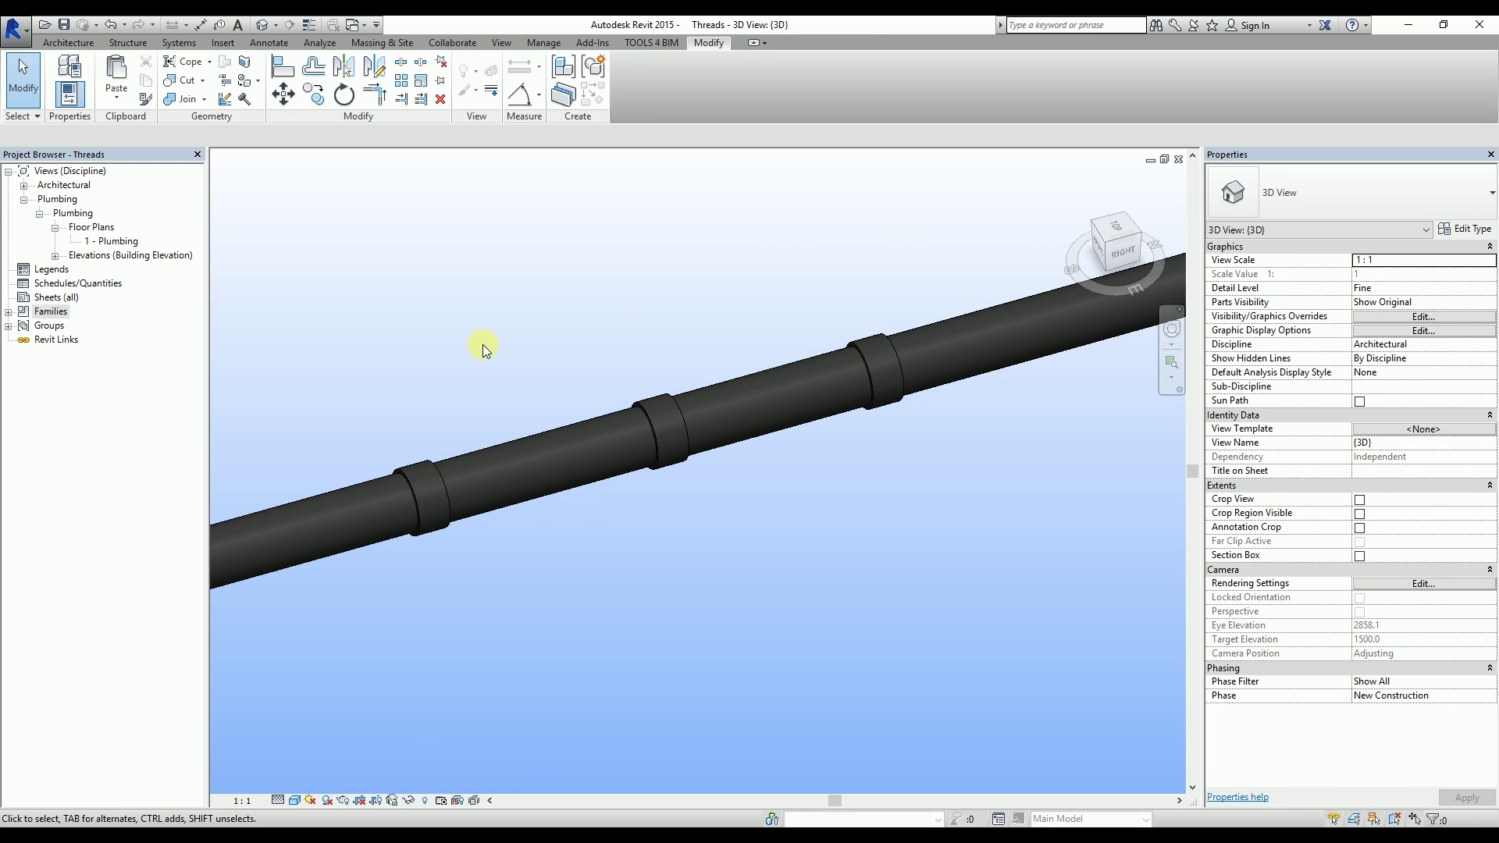
{"action": "middle_click_drag", "start_coordinate": [484, 345], "coordinate": [504, 396], "text": "shift"}
{"action": "scroll", "coordinate": [669, 273], "scroll_direction": "down", "scroll_amount": 5}
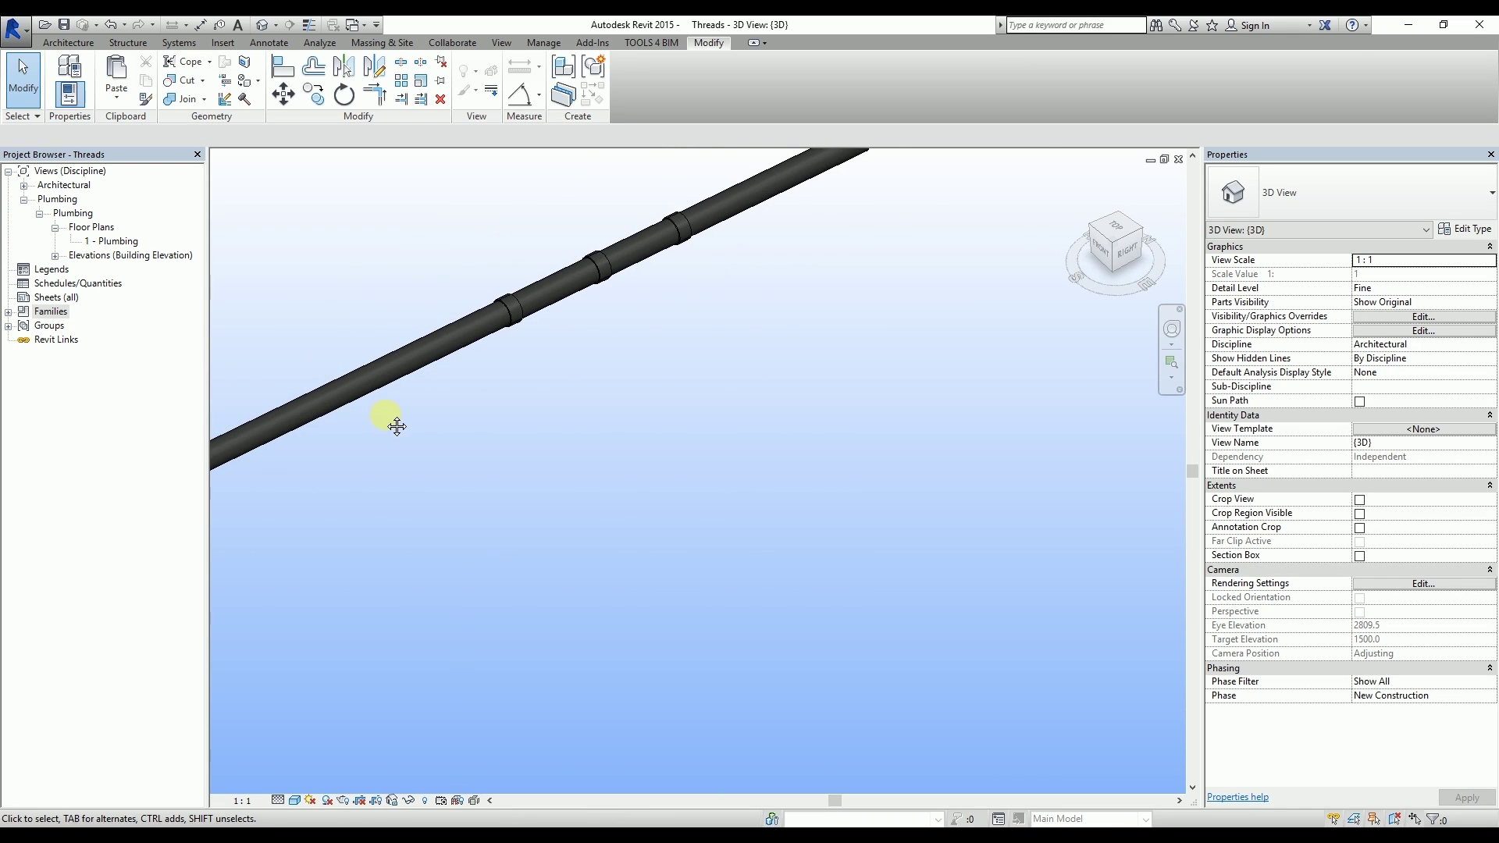
{"action": "middle_click_drag", "start_coordinate": [398, 427], "coordinate": [581, 407]}
Draw a 110 mm branch pipe ending on the main pipe, creating a PIF_PE branch_Wavin junction
{"action": "key", "text": "p"}
{"action": "key", "text": "i"}
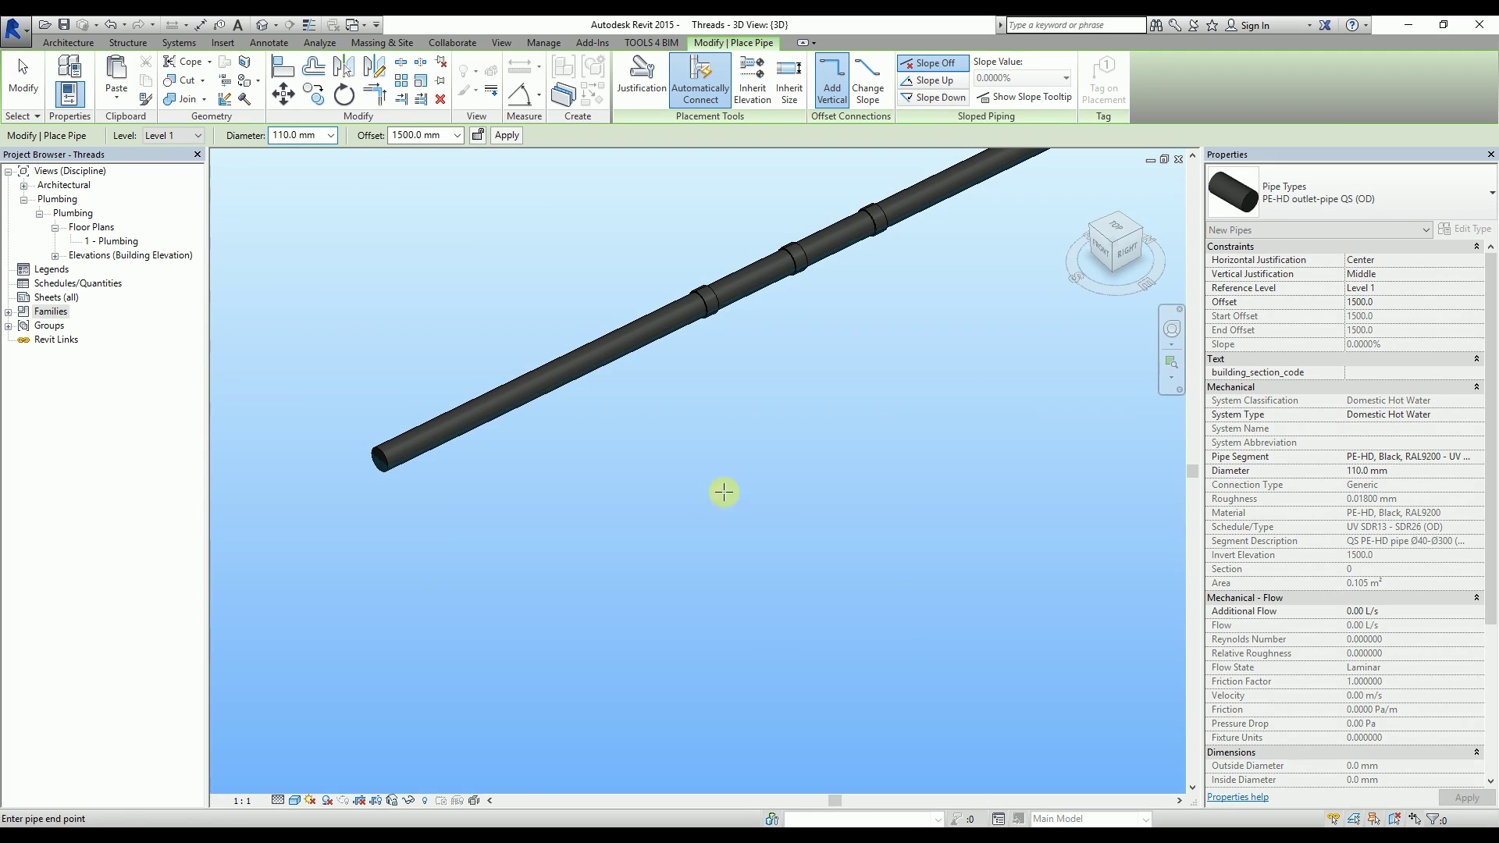
{"action": "left_click", "coordinate": [722, 491]}
{"action": "left_click", "coordinate": [568, 365]}
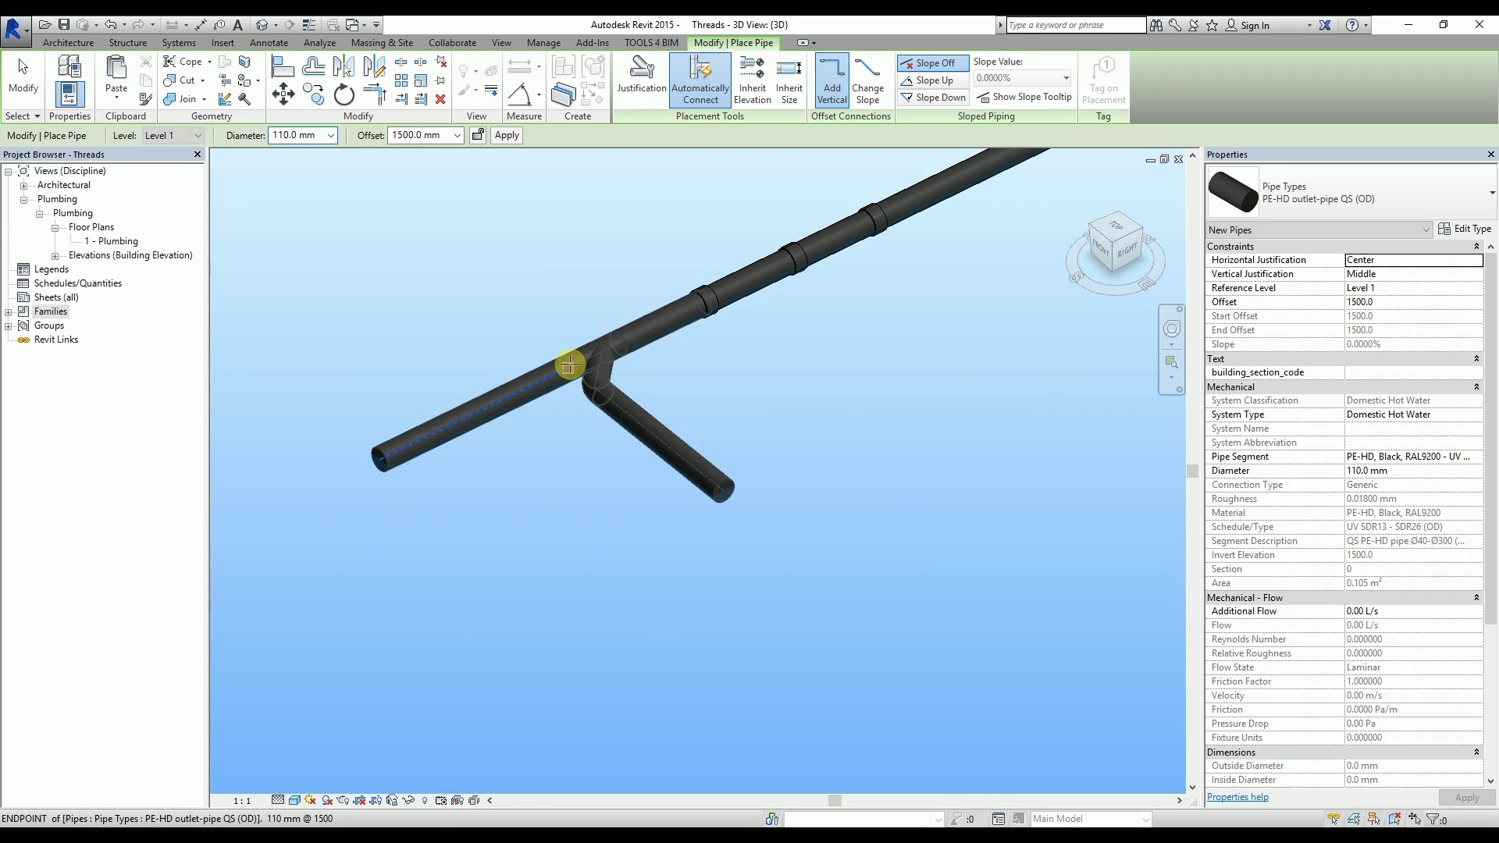
{"action": "key", "text": "Escape"}
{"action": "key", "text": "Escape"}
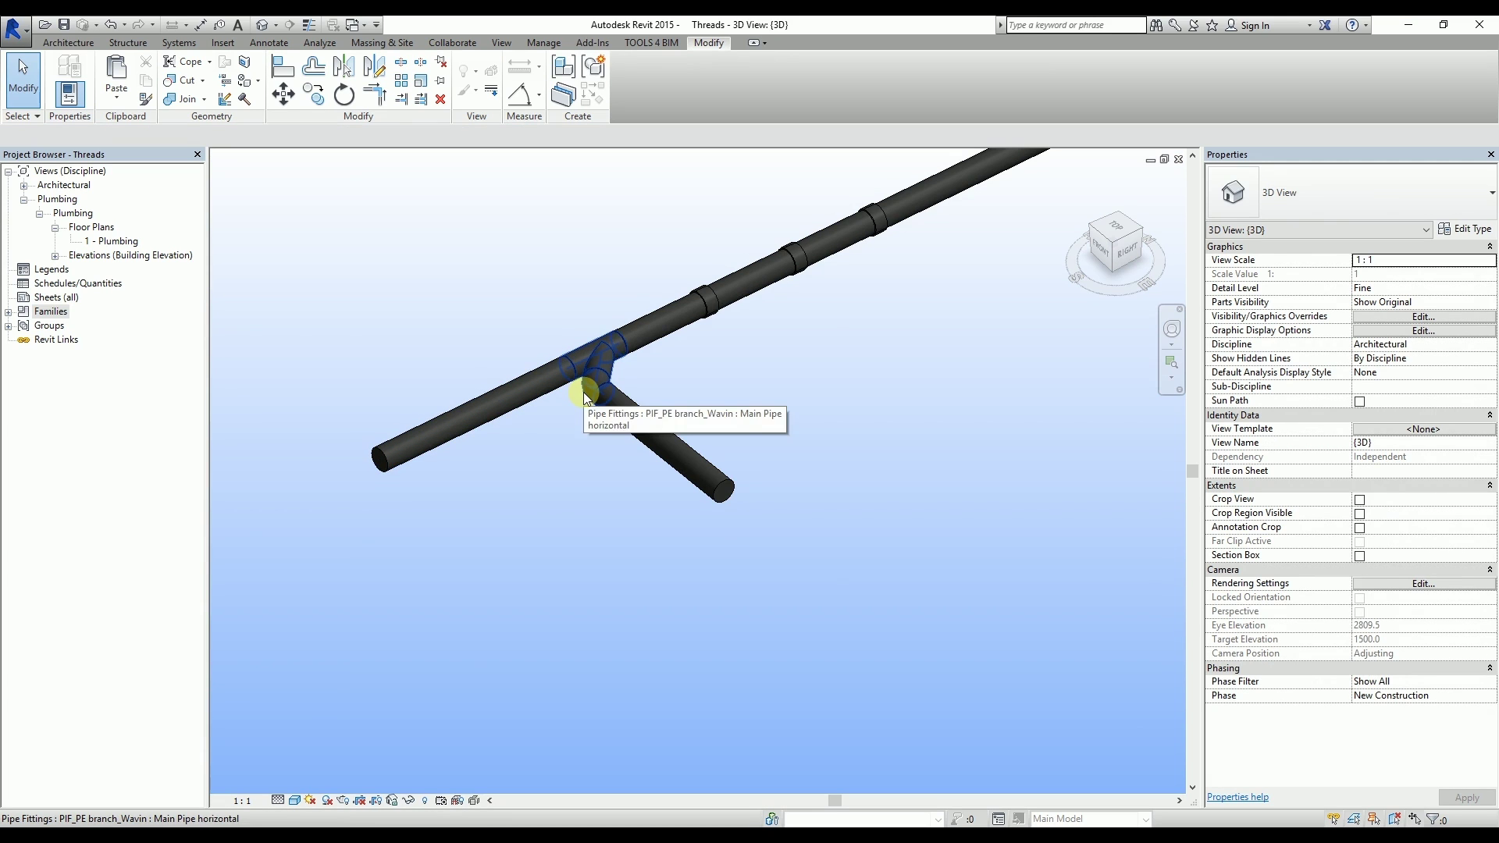
{"action": "scroll", "coordinate": [584, 392], "scroll_direction": "up", "scroll_amount": 3}
{"action": "scroll", "coordinate": [583, 392], "scroll_direction": "up", "scroll_amount": 5}
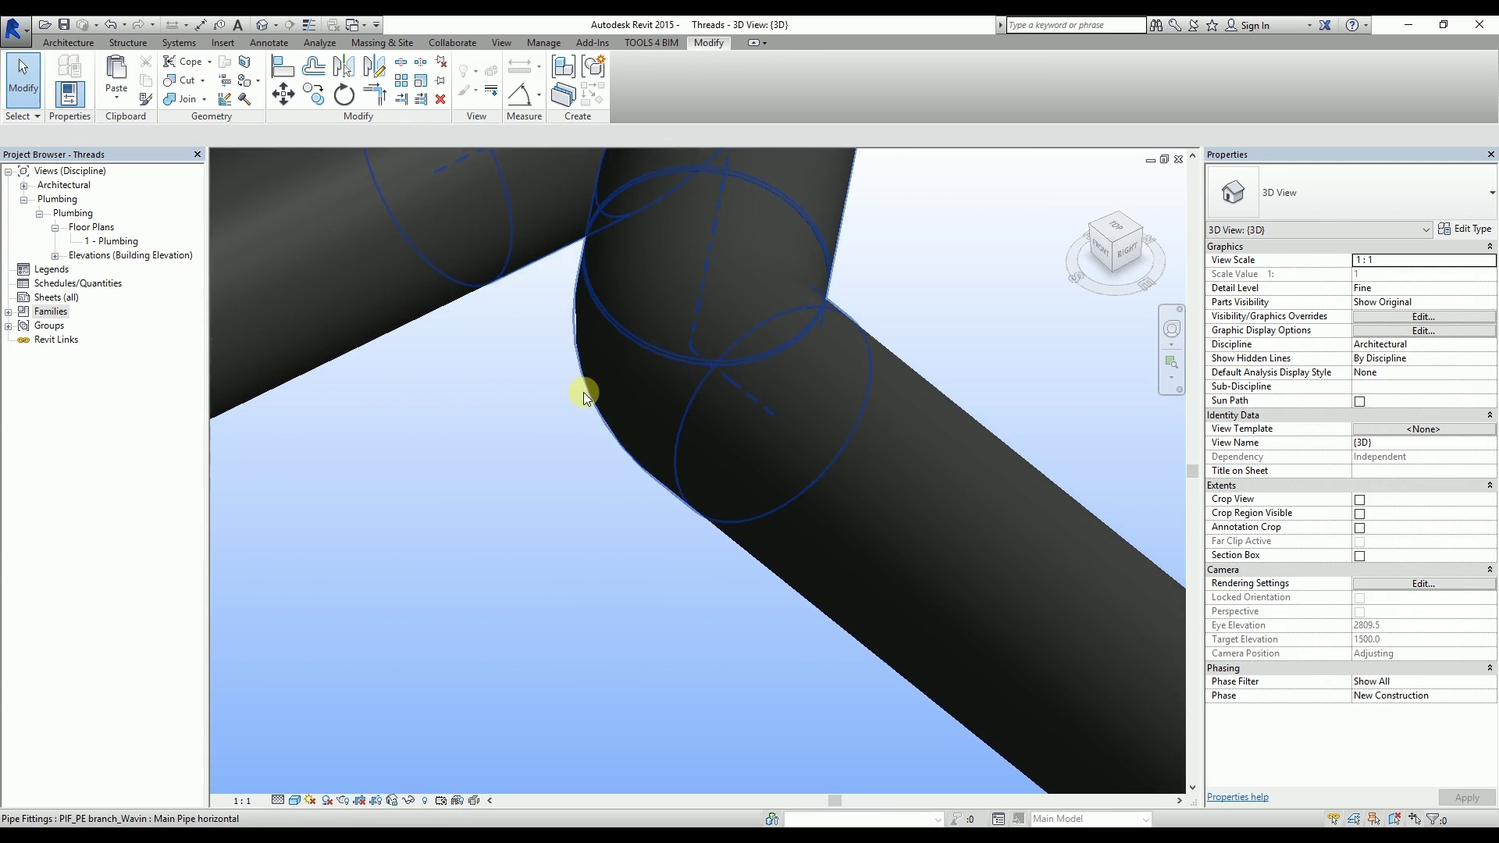
{"action": "left_click", "coordinate": [834, 301]}
{"action": "middle_click_drag", "start_coordinate": [833, 300], "coordinate": [395, 325], "text": "shift"}
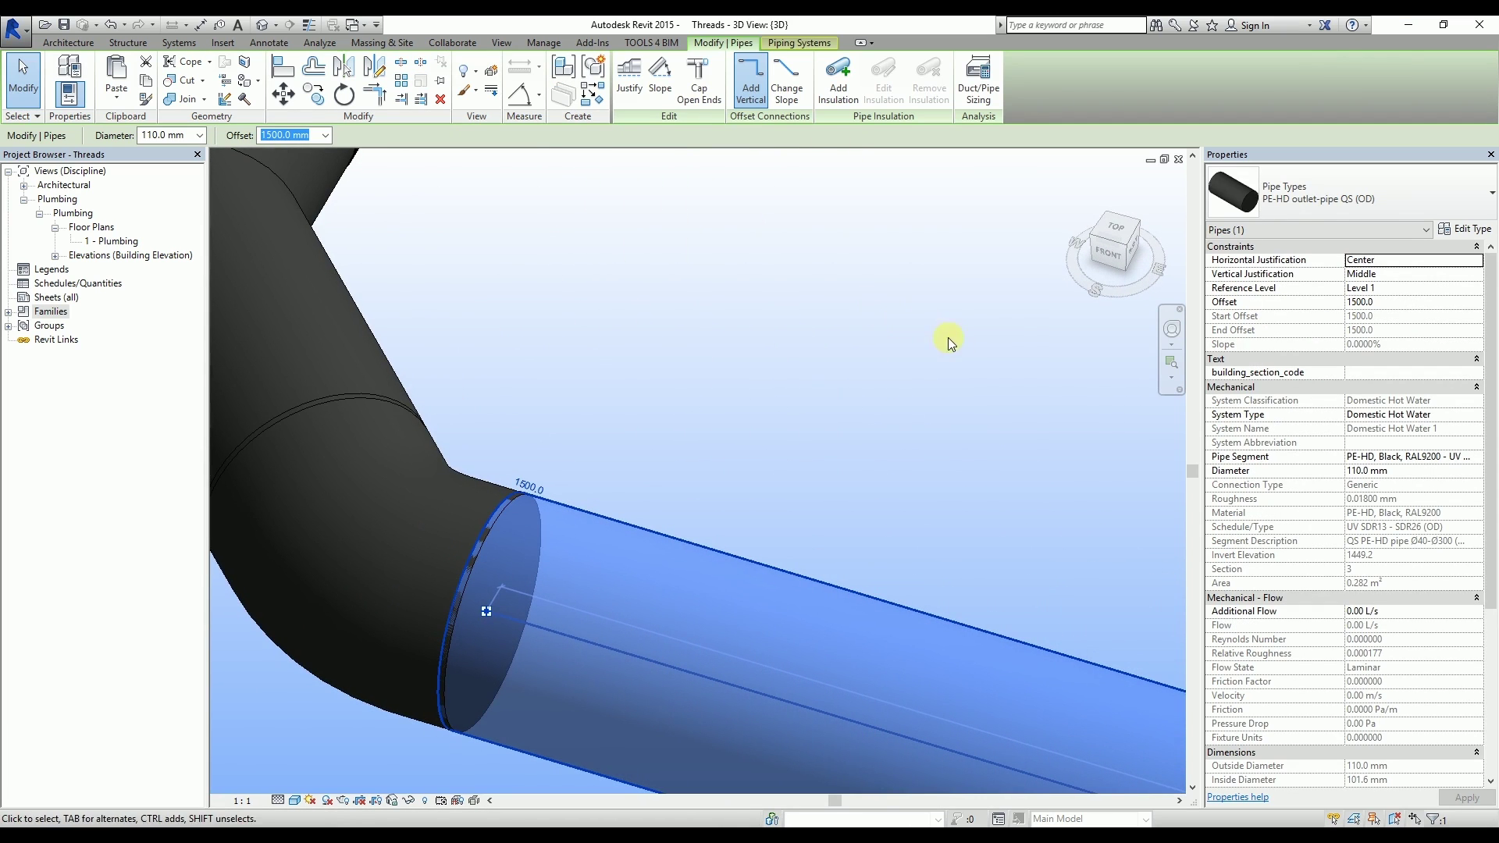
{"action": "scroll", "coordinate": [455, 602], "scroll_direction": "up", "scroll_amount": 2}
{"action": "scroll", "coordinate": [455, 603], "scroll_direction": "up", "scroll_amount": 1}
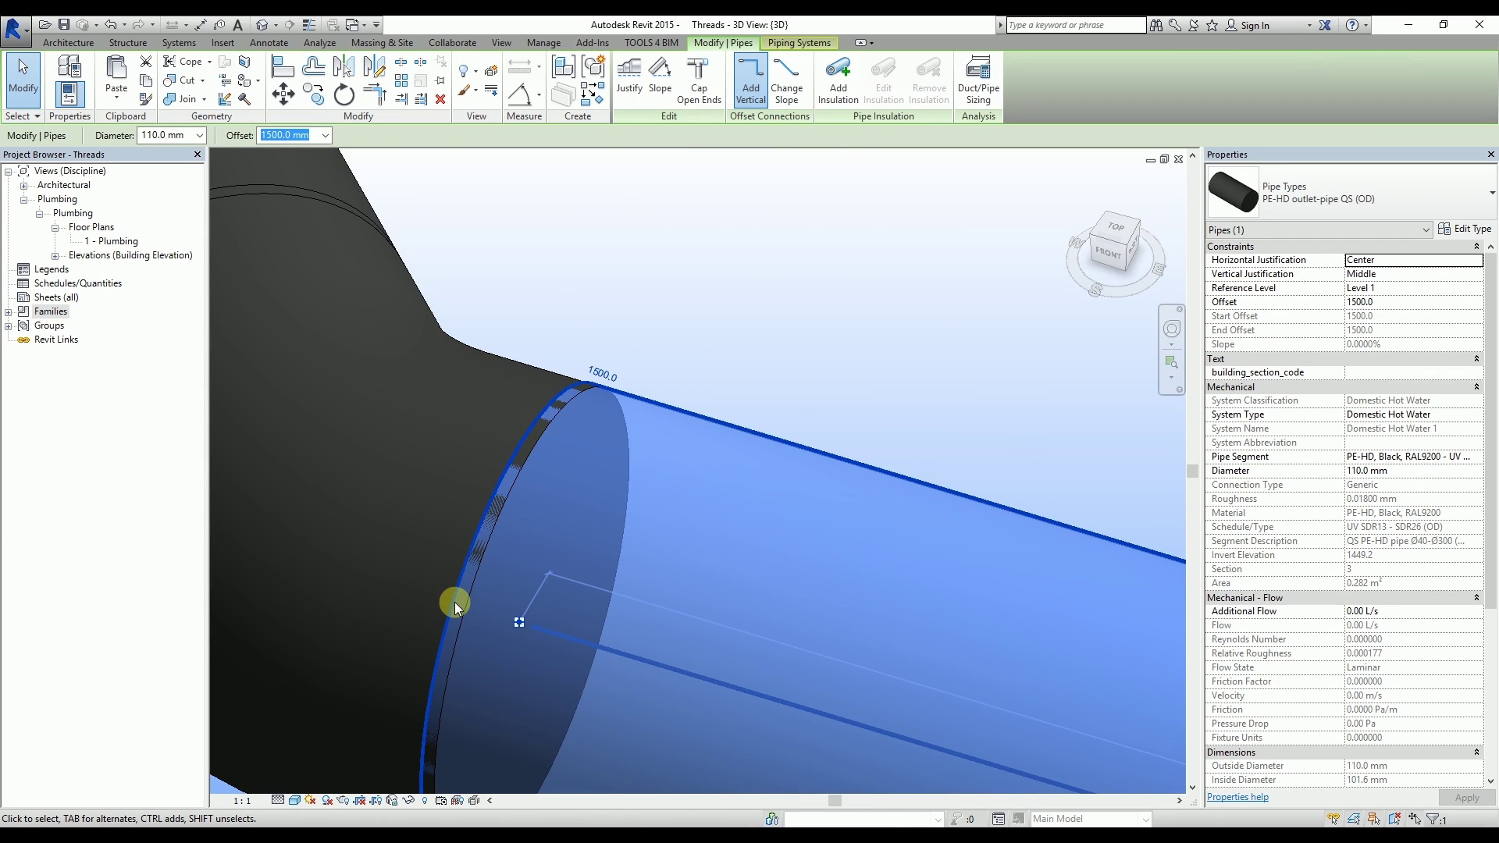
{"action": "left_click", "coordinate": [506, 357]}
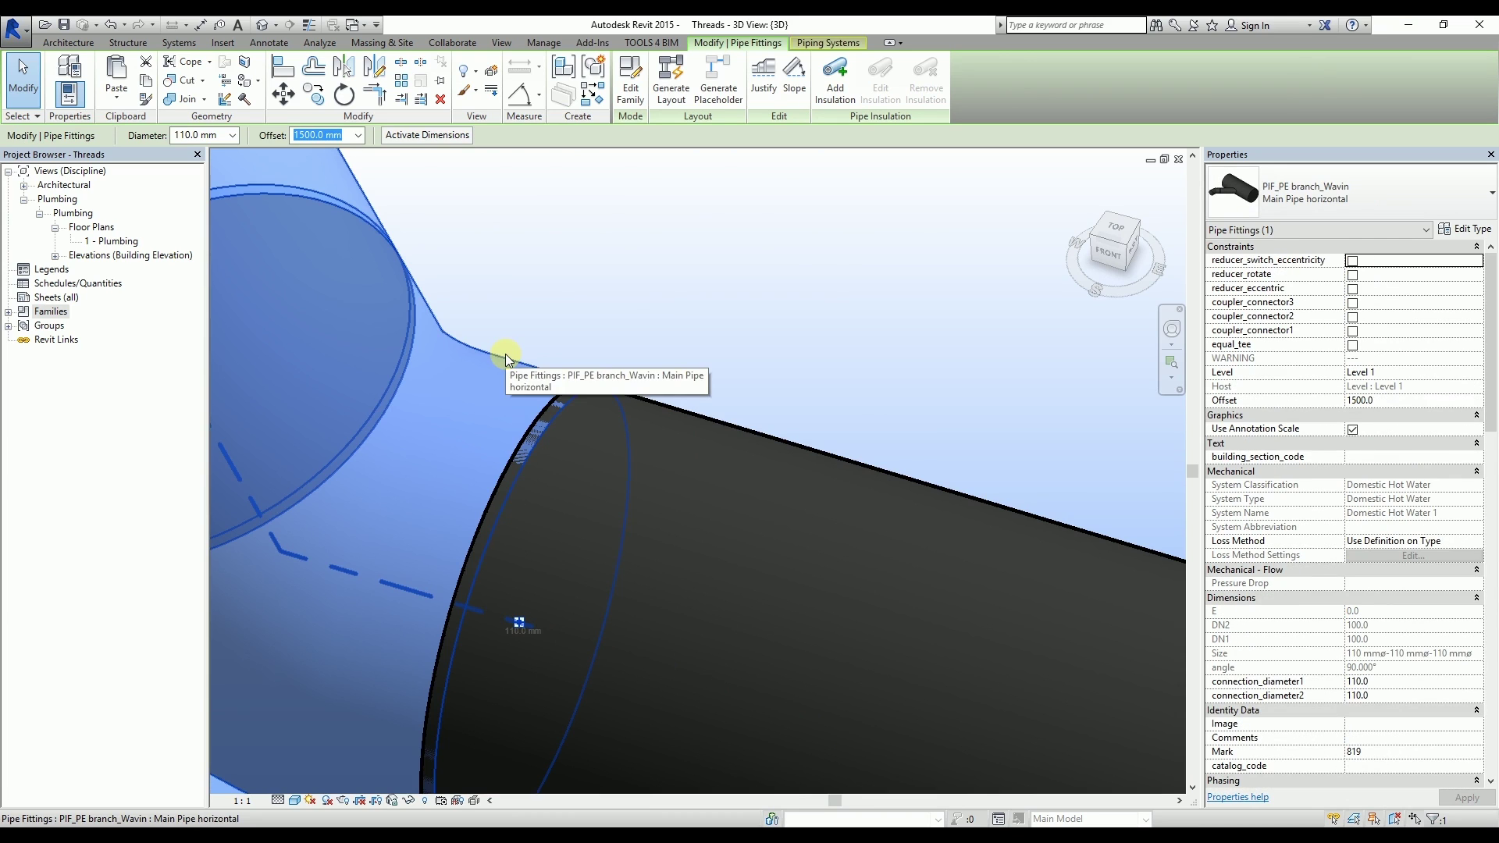
{"action": "left_click", "coordinate": [686, 413]}
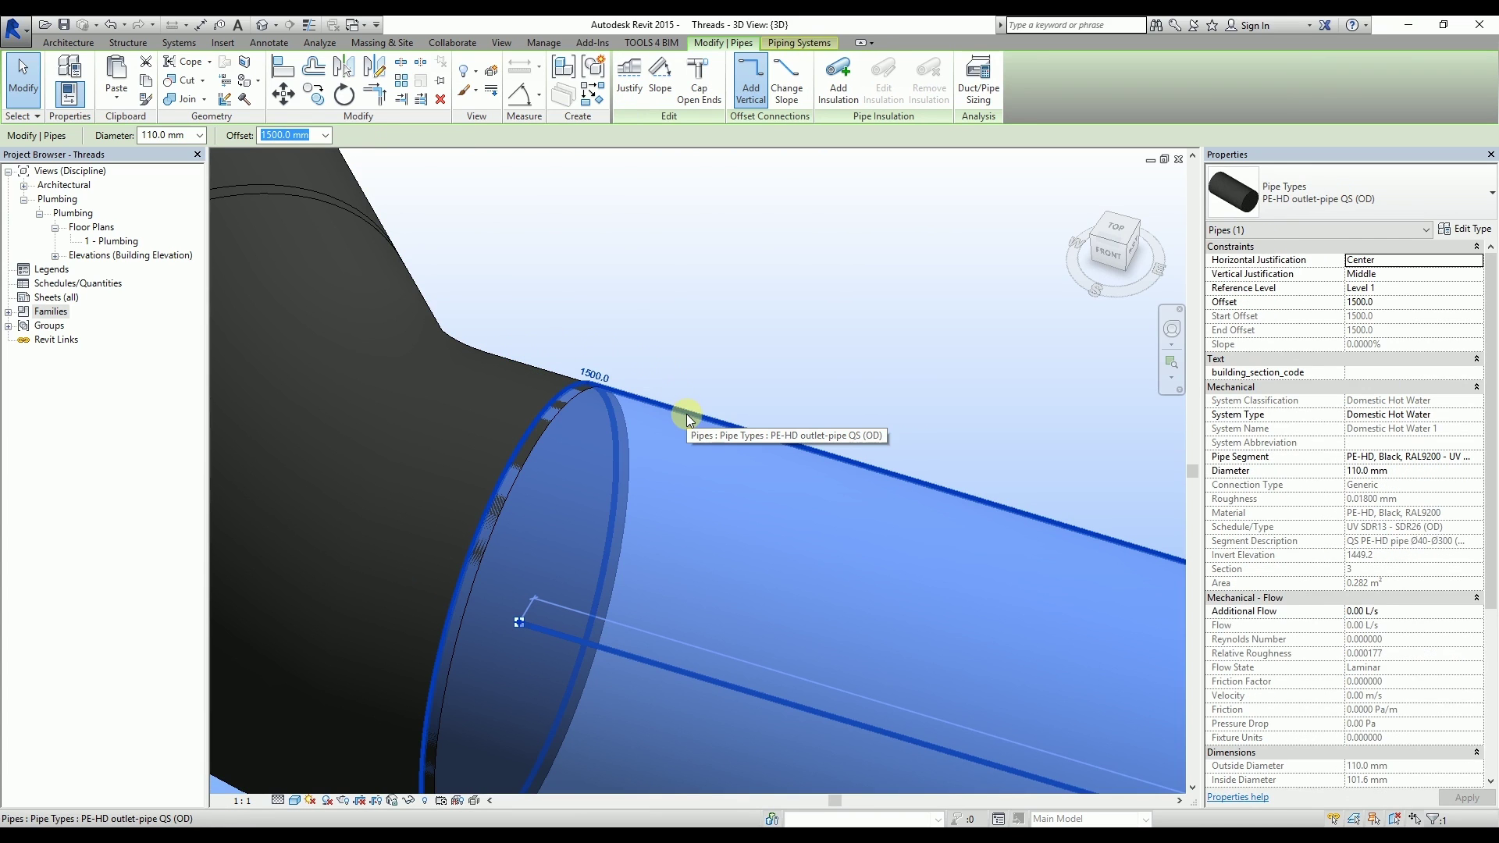
{"action": "left_click", "coordinate": [522, 266]}
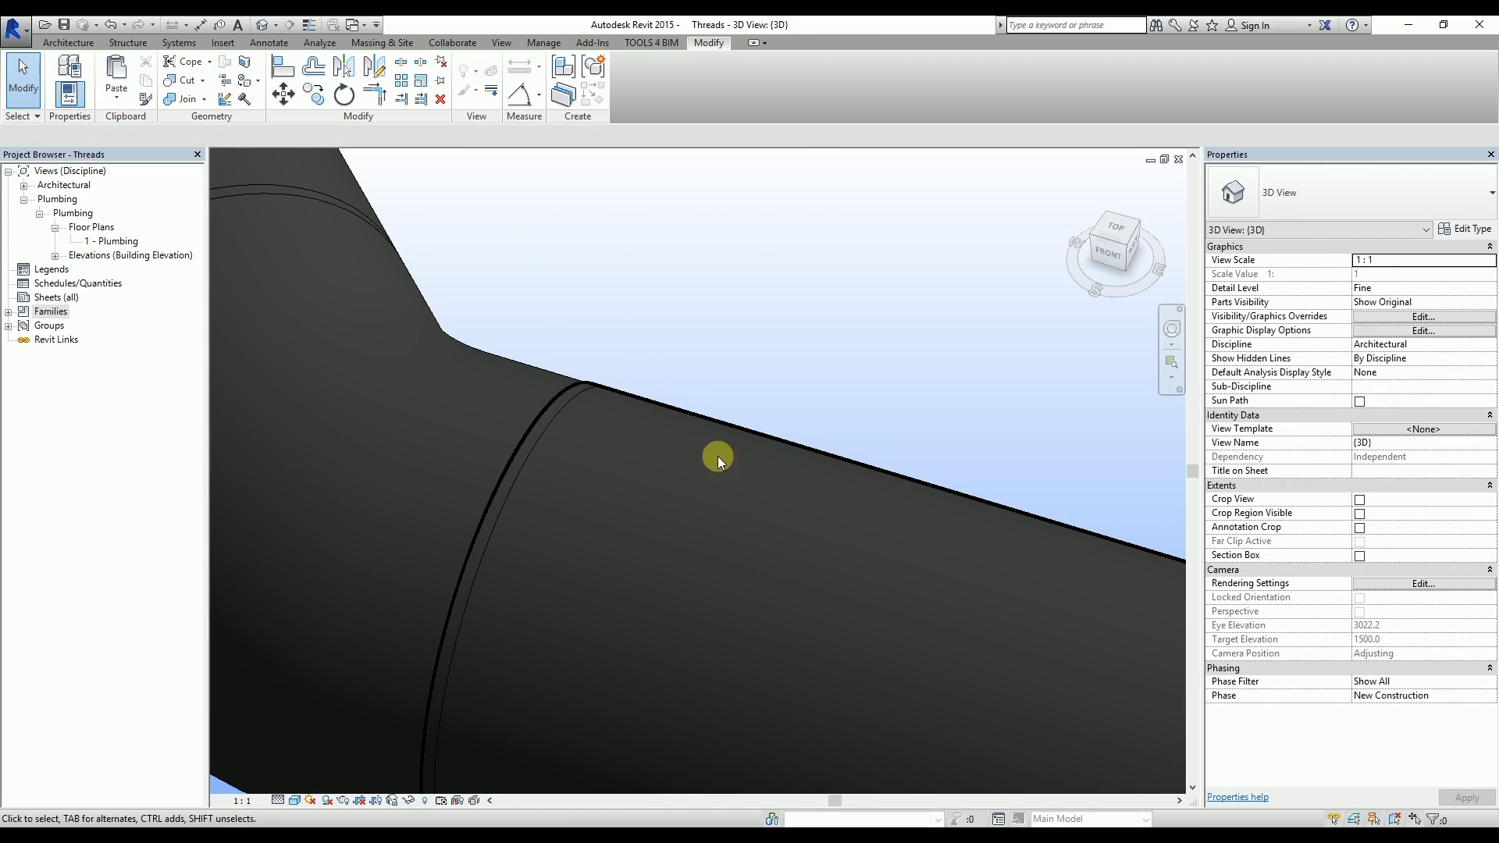
{"action": "scroll", "coordinate": [751, 536], "scroll_direction": "down", "scroll_amount": 1}
{"action": "scroll", "coordinate": [750, 538], "scroll_direction": "down", "scroll_amount": 3}
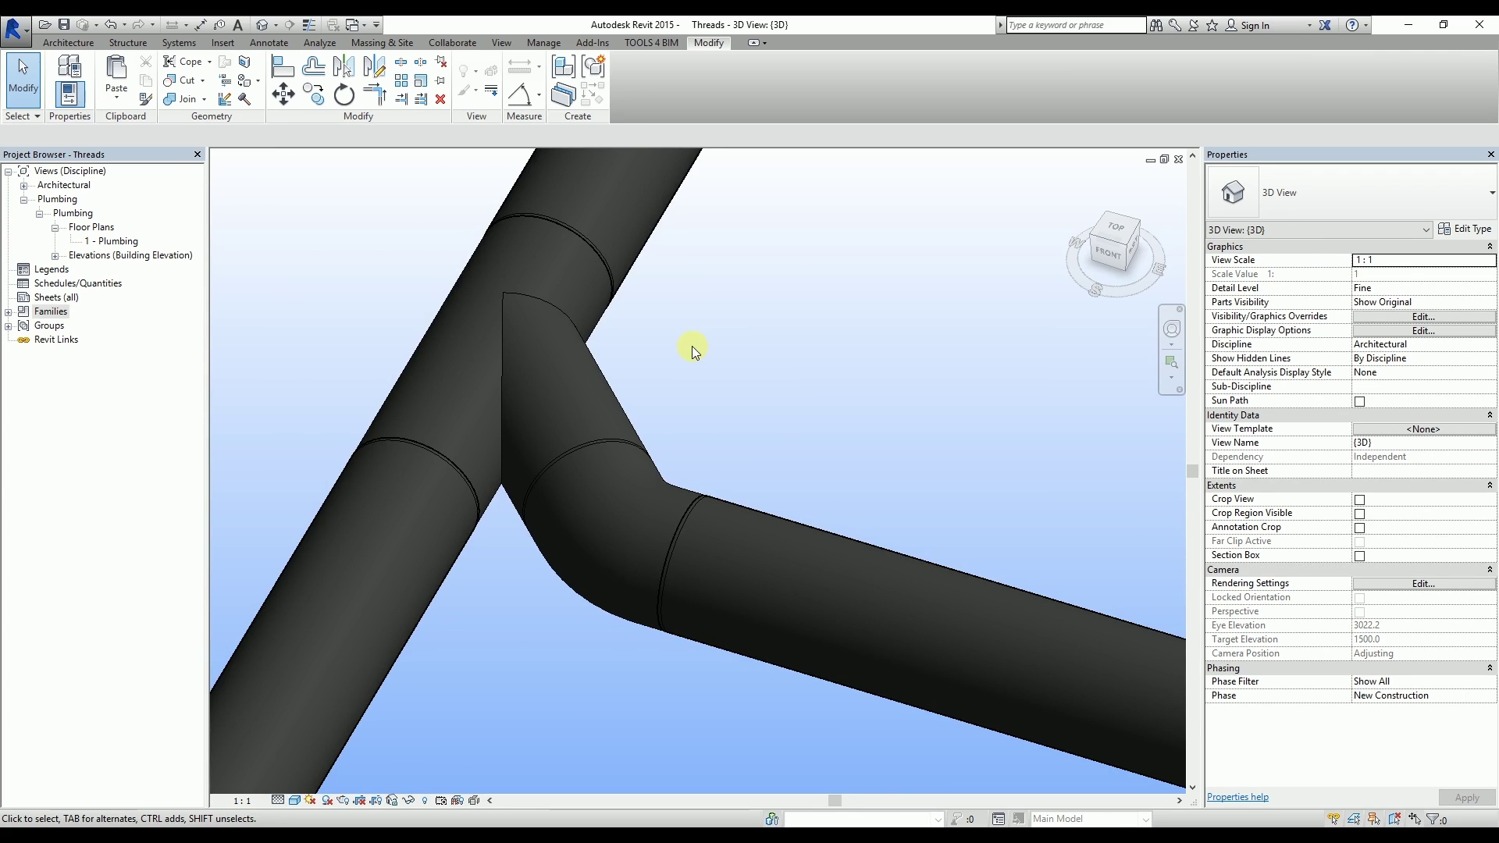
Turn on coupler_connector1 for the PIF_PE branch_Wavin fitting, adding a sleeve at its upper connection
{"action": "left_click", "coordinate": [606, 374]}
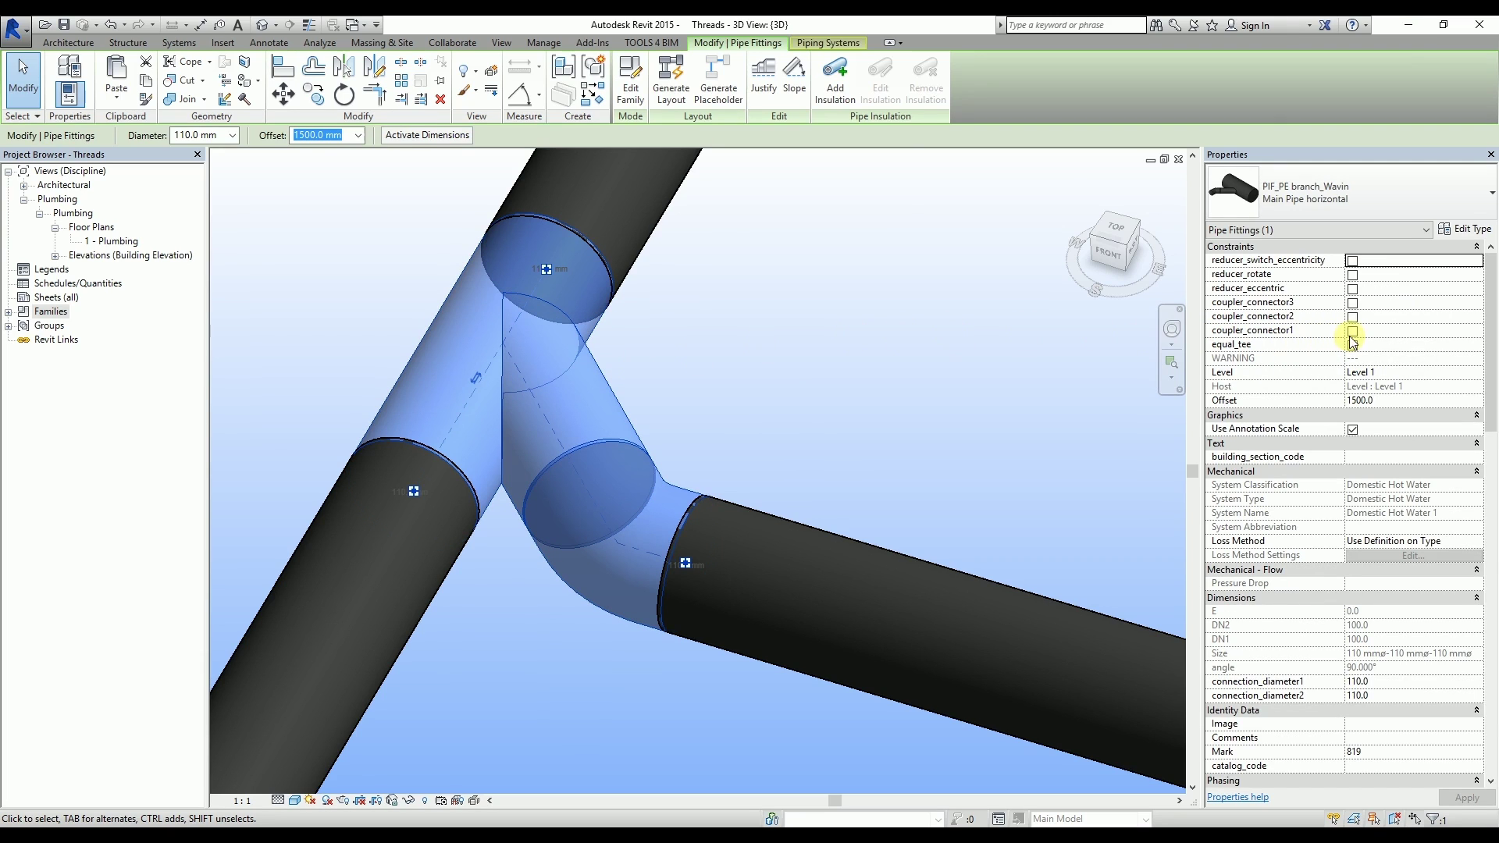
{"action": "left_click", "coordinate": [1352, 331]}
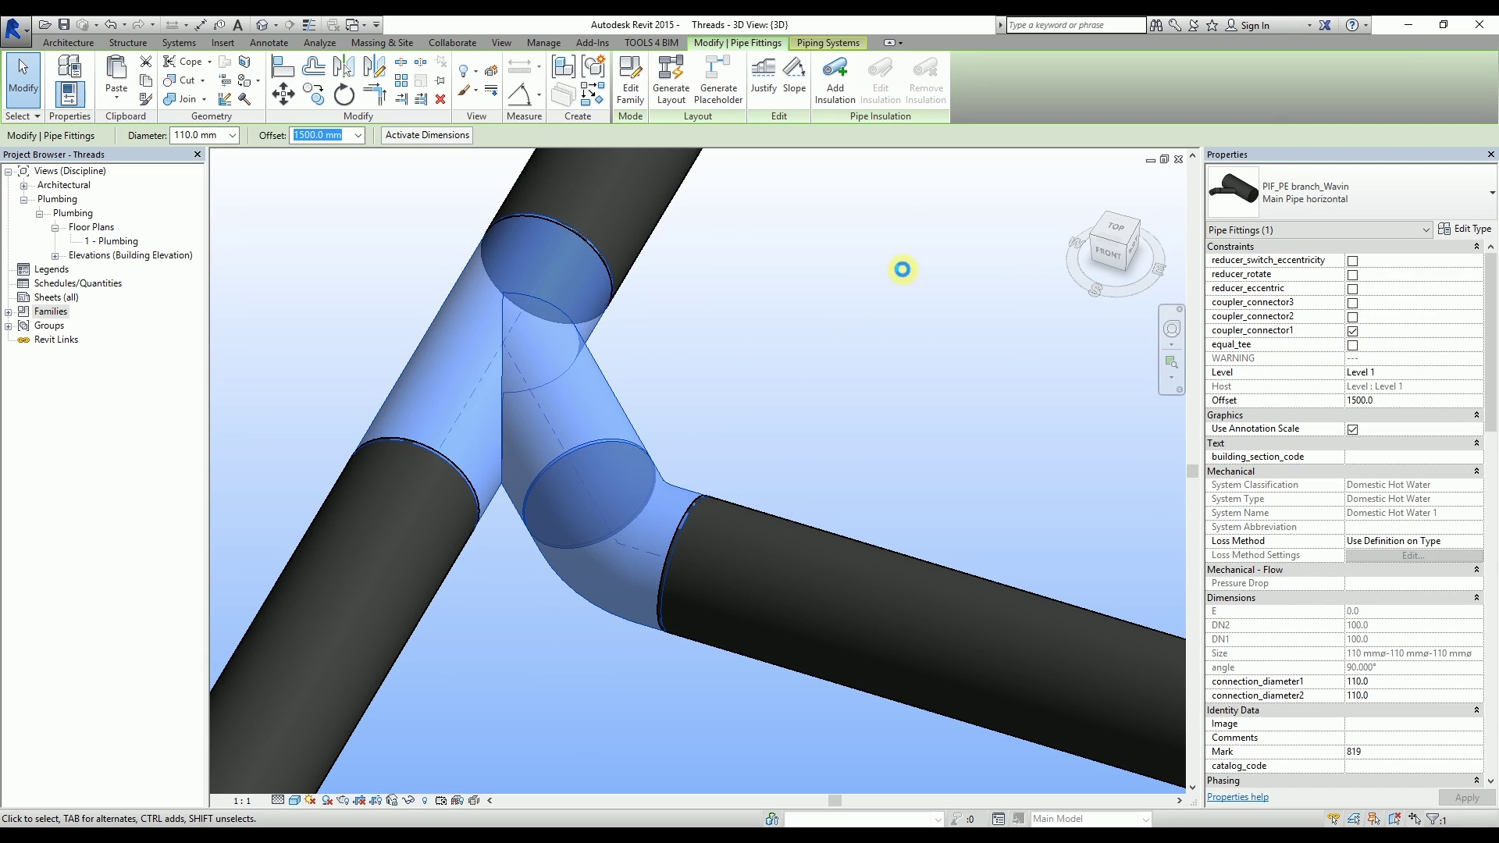
{"action": "left_click", "coordinate": [719, 269]}
{"action": "middle_click_drag", "start_coordinate": [746, 208], "coordinate": [458, 540]}
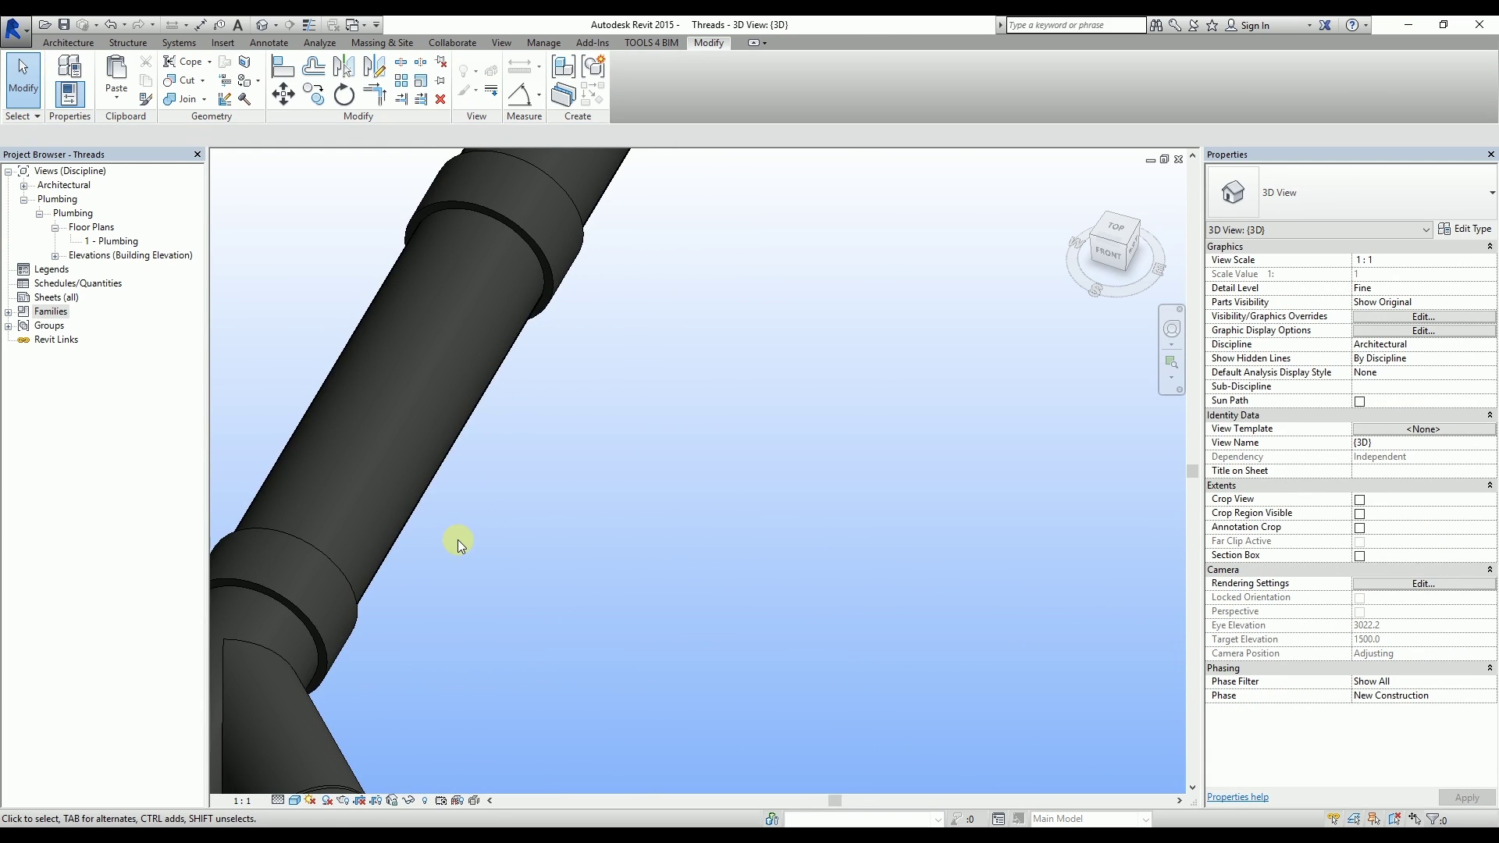
{"action": "left_click", "coordinate": [449, 462]}
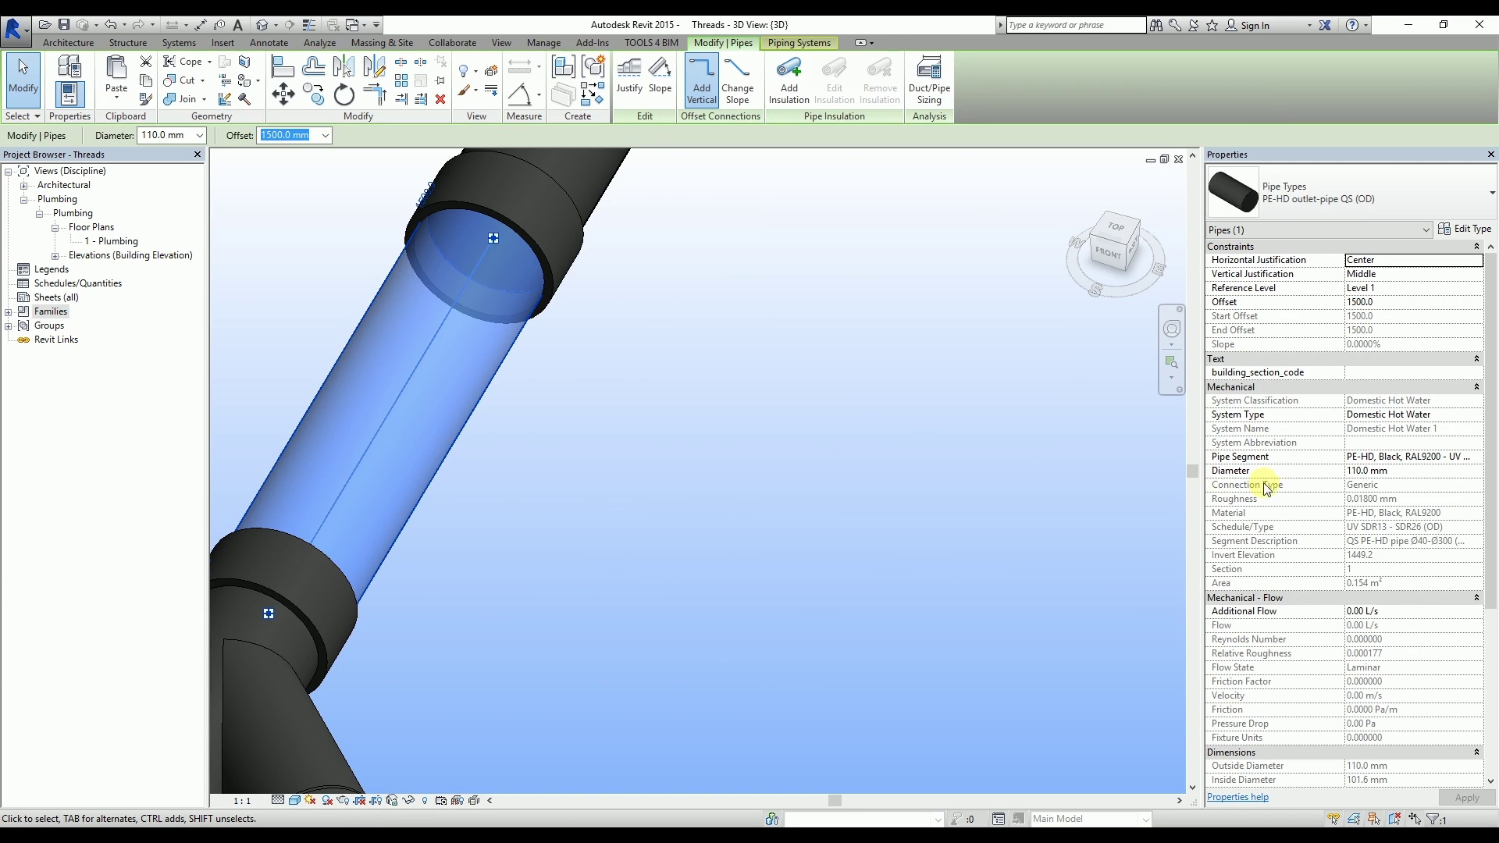
Untick coupler_connector1 on the branch fitting, lengthening the adjoining pipe from 446.1 to 449.1
{"action": "scroll", "coordinate": [1291, 504], "scroll_direction": "down", "scroll_amount": 5}
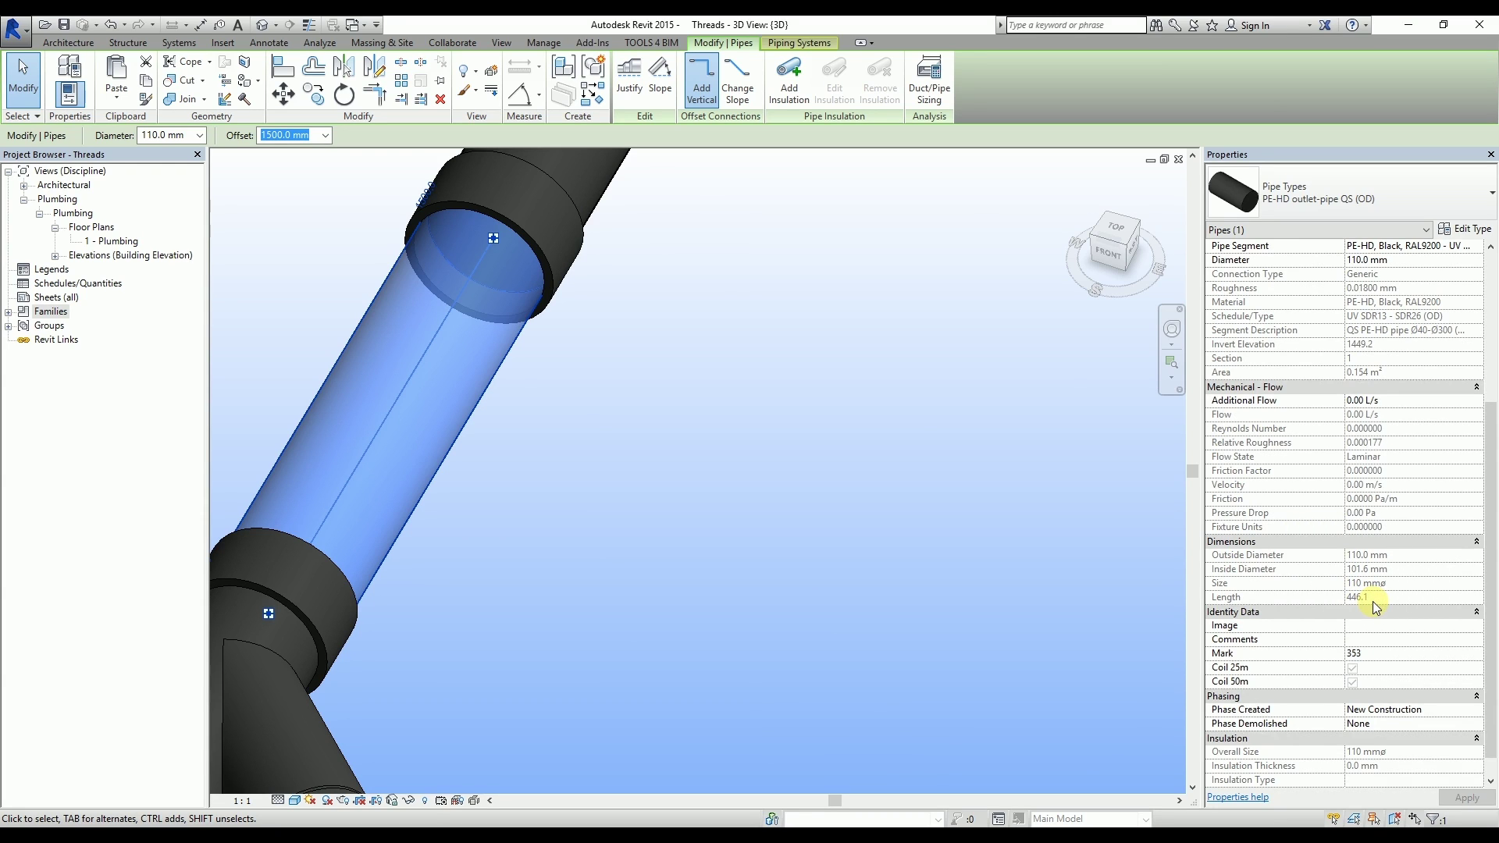
{"action": "left_click", "coordinate": [360, 622]}
{"action": "left_click", "coordinate": [1352, 317]}
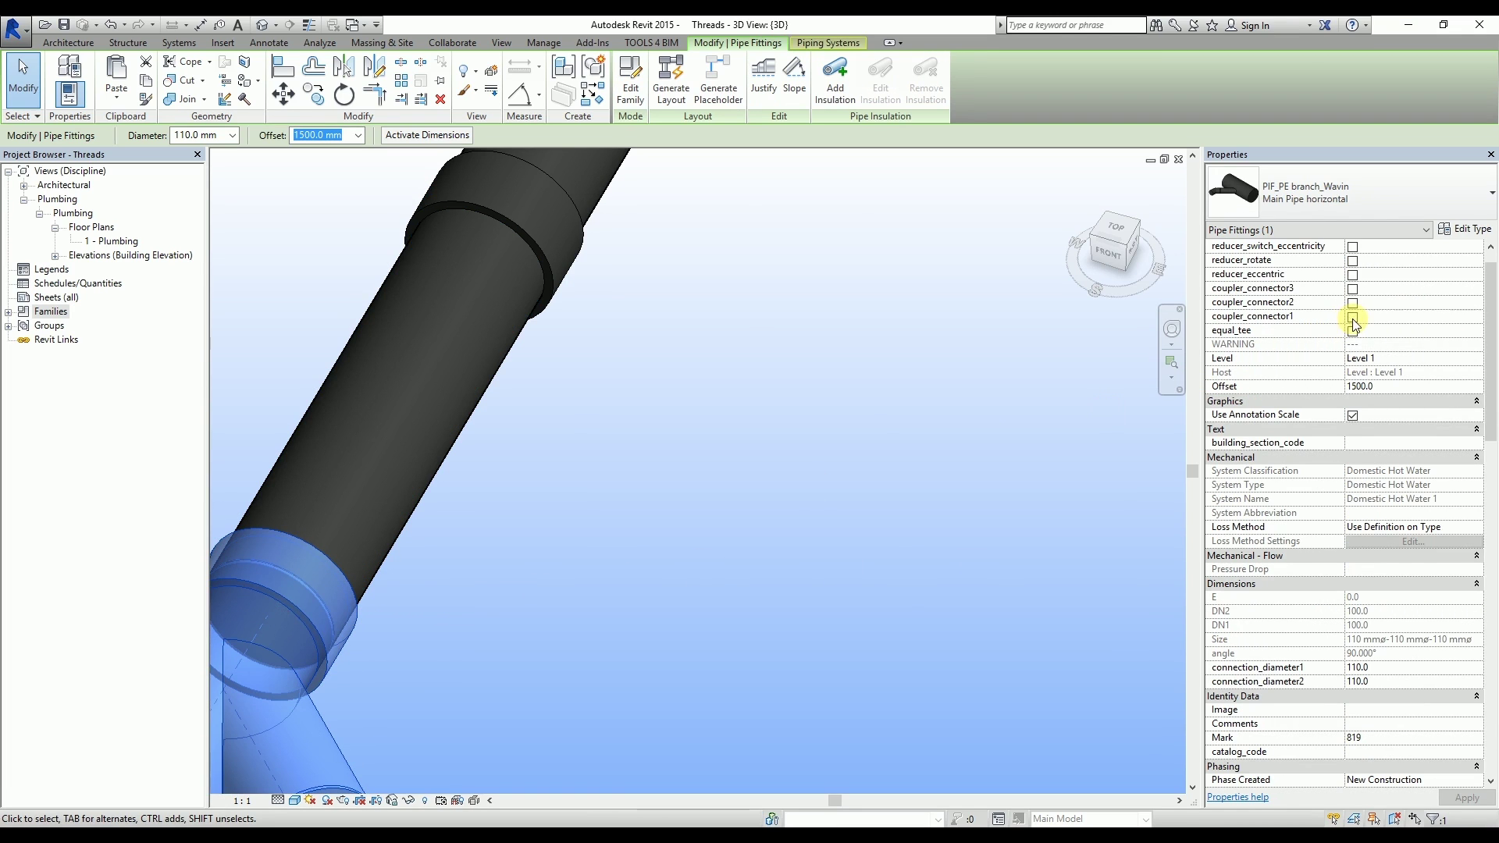
{"action": "left_click", "coordinate": [440, 473]}
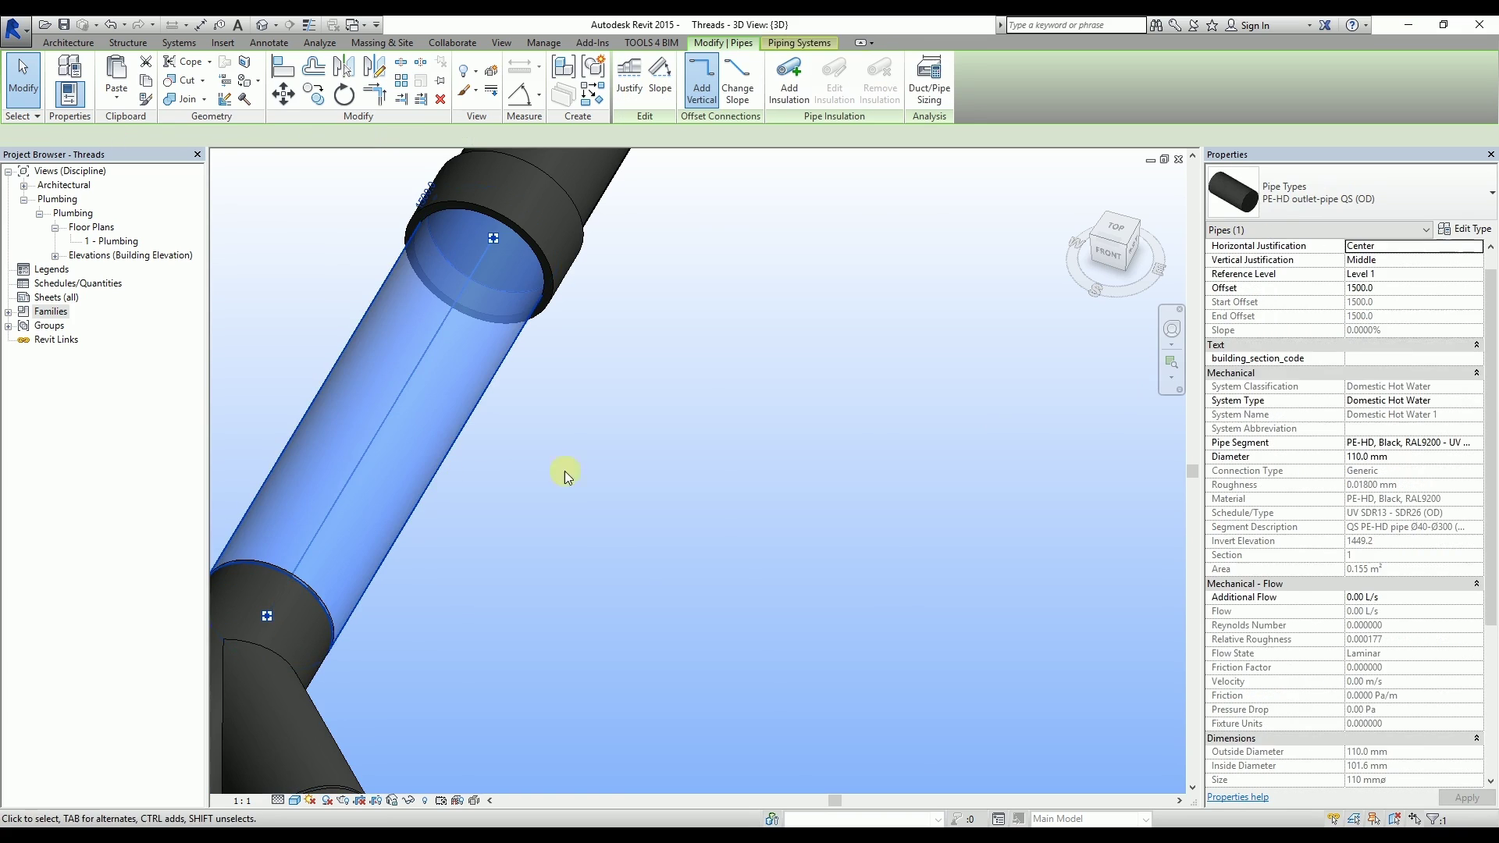
{"action": "scroll", "coordinate": [1360, 610], "scroll_direction": "down", "scroll_amount": 3}
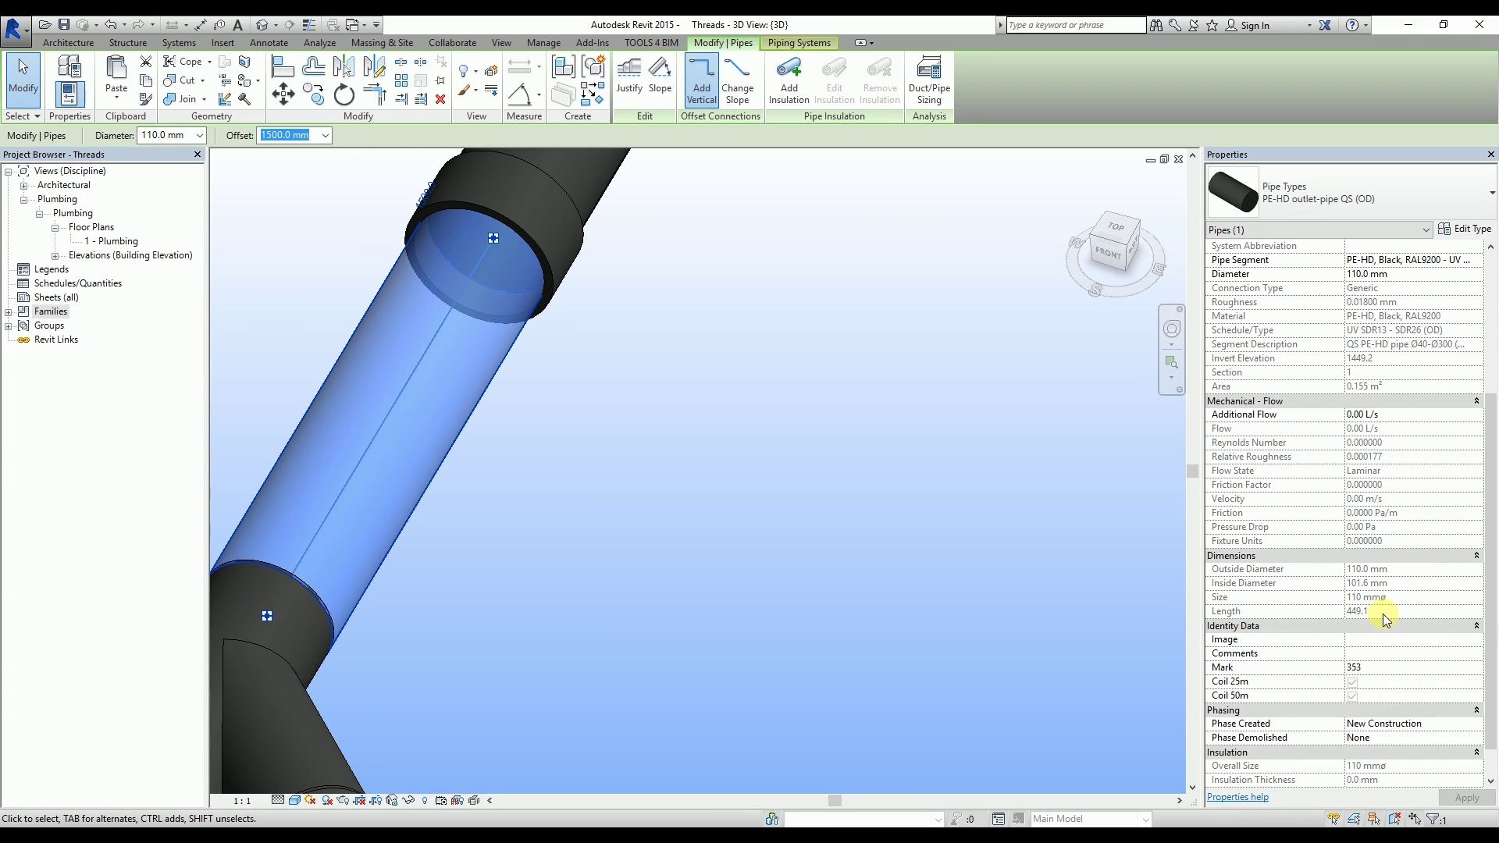
{"action": "left_click", "coordinate": [584, 572]}
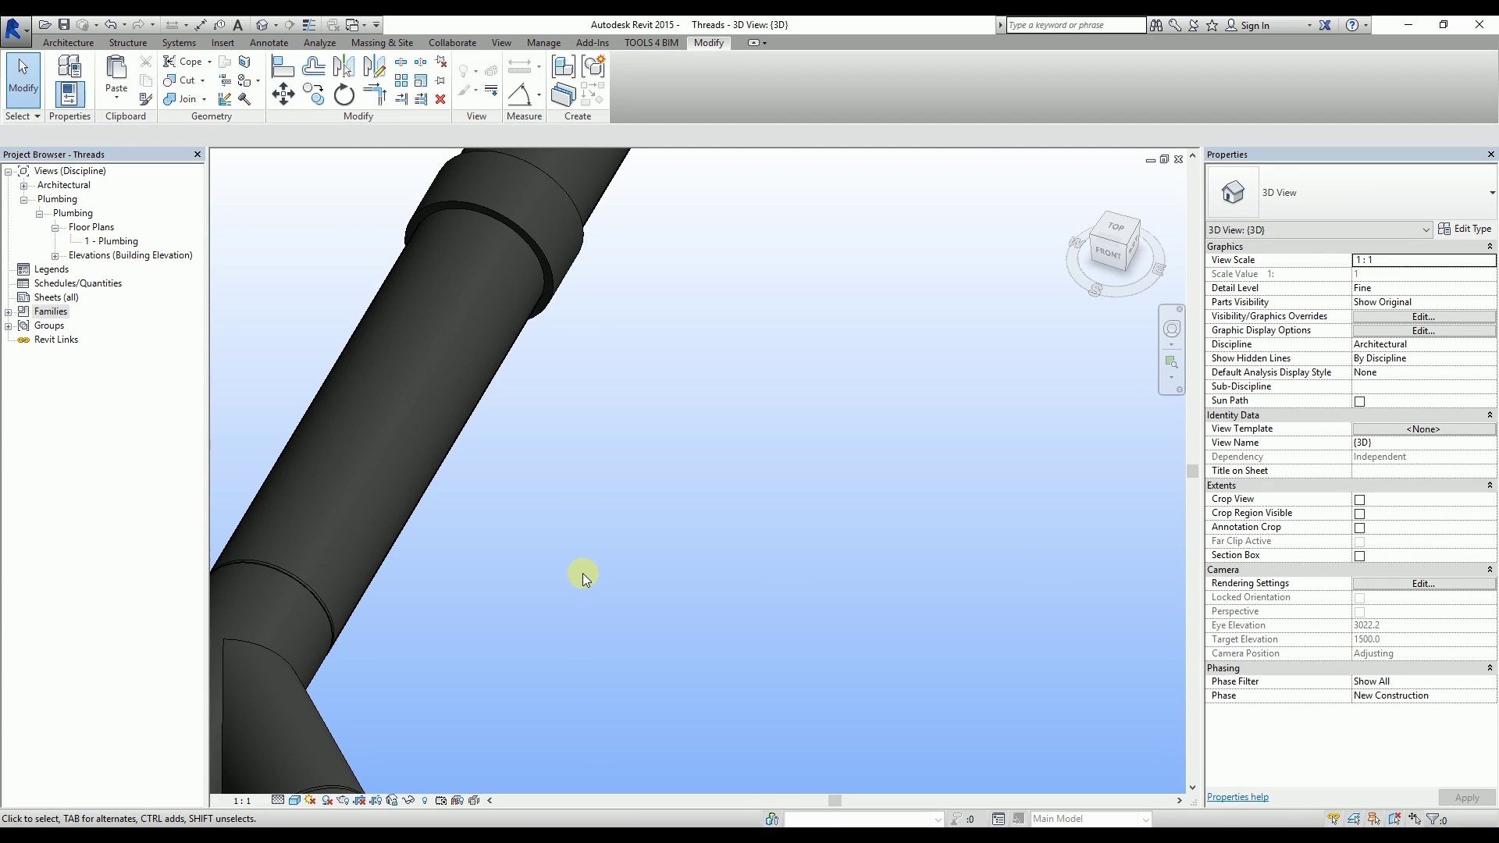
Reorient the view from a ViewCube corner to show the entire T-shaped pipe run
{"action": "left_click", "coordinate": [1124, 243]}
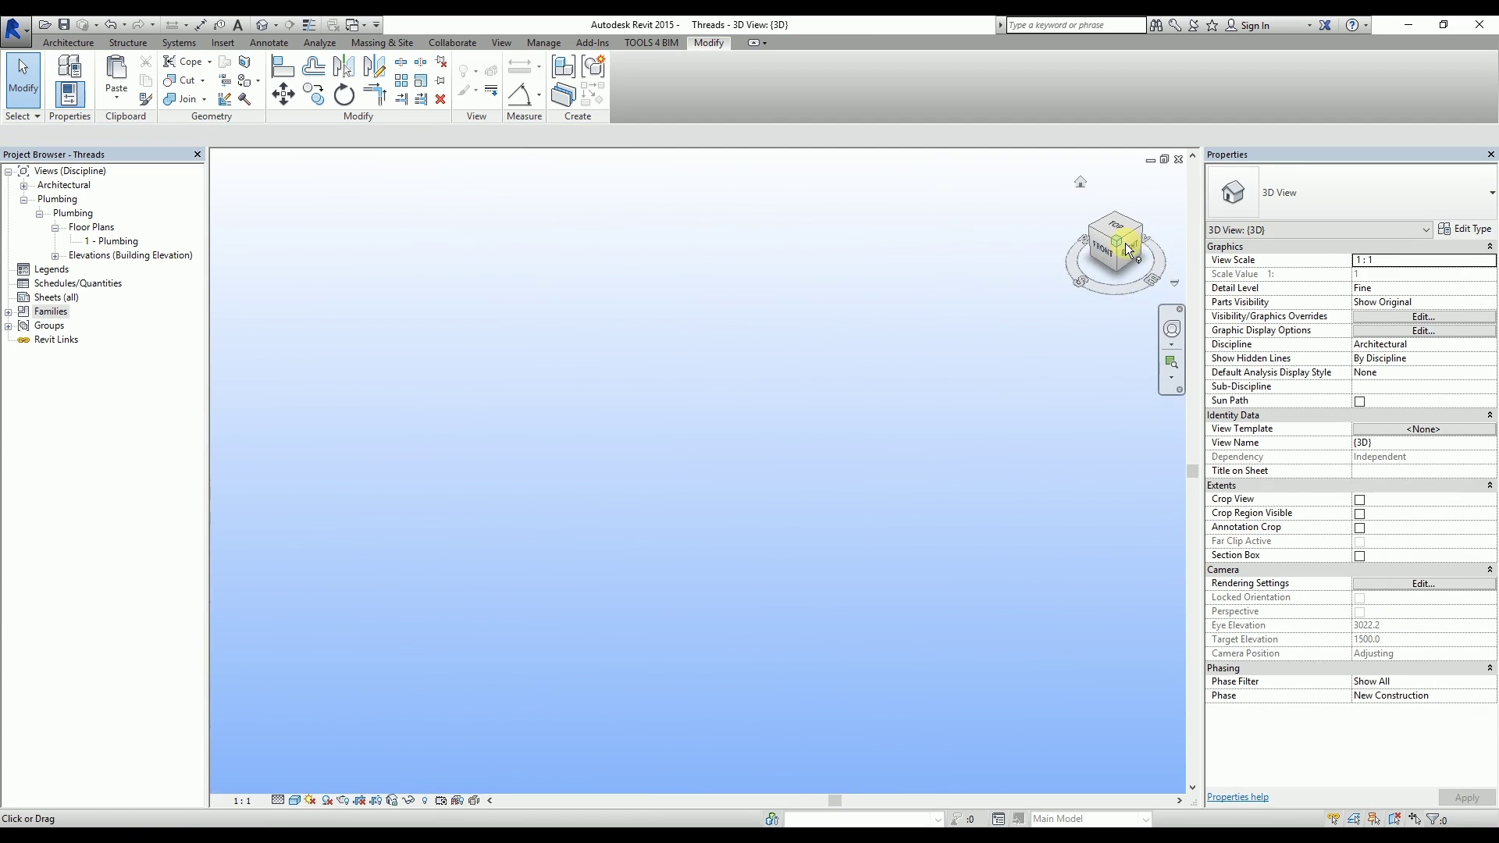